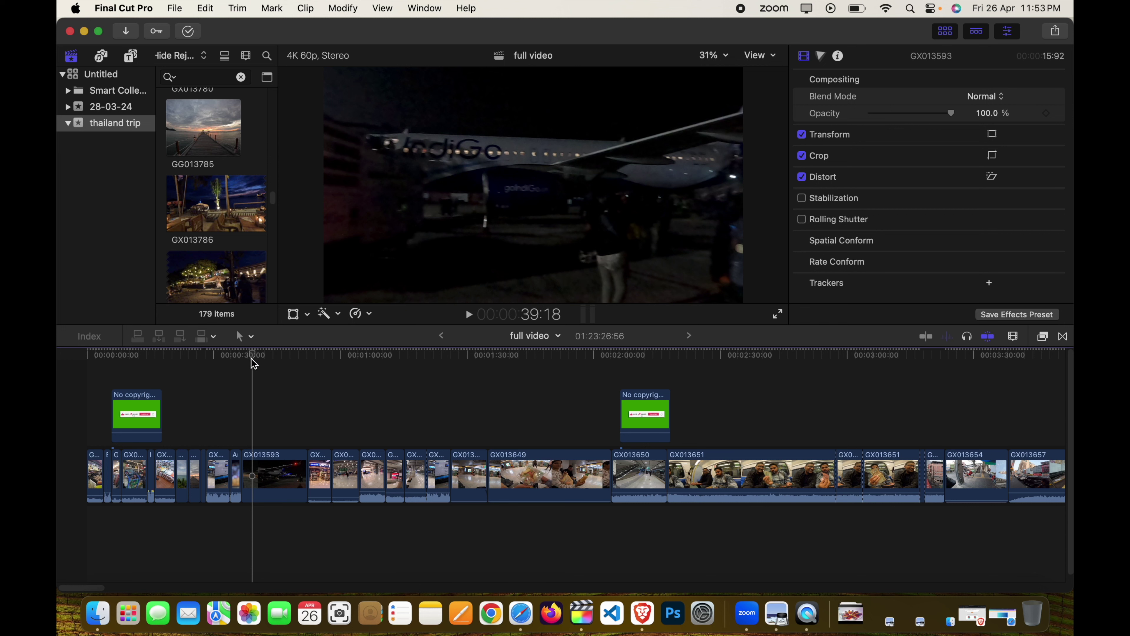
Scrub the night airport clip GX013593, zoom the timeline in, and park the playhead near 00:00:37
mouse_move(253, 363)
mouse_down()
mouse_move(268, 351)
mouse_move(258, 361)
mouse_up()
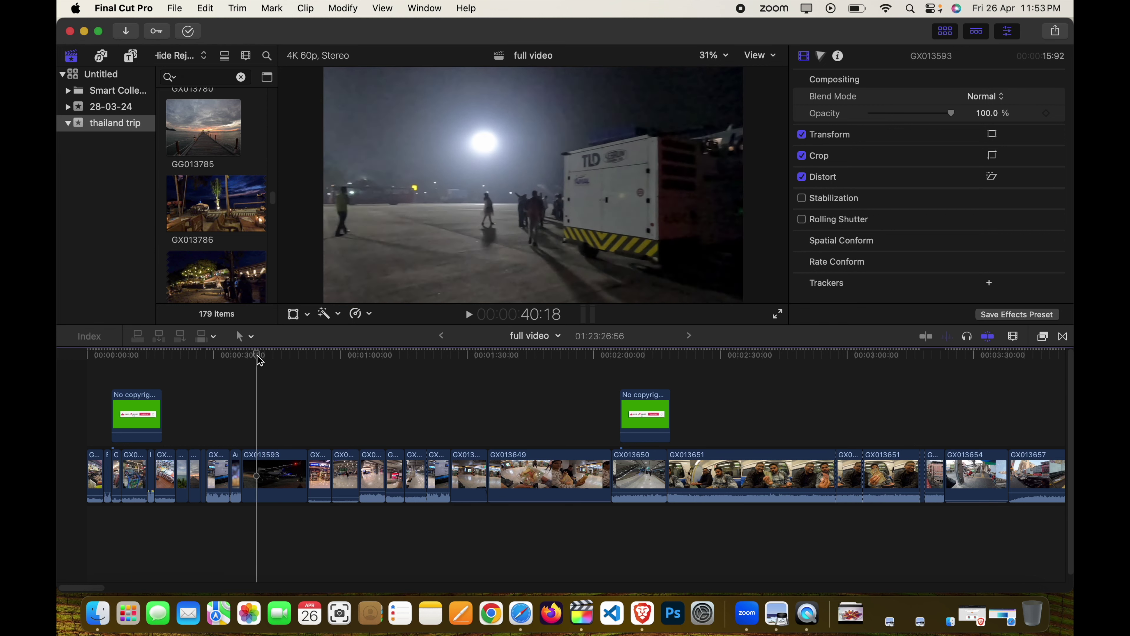
drag(259, 360, 255, 360)
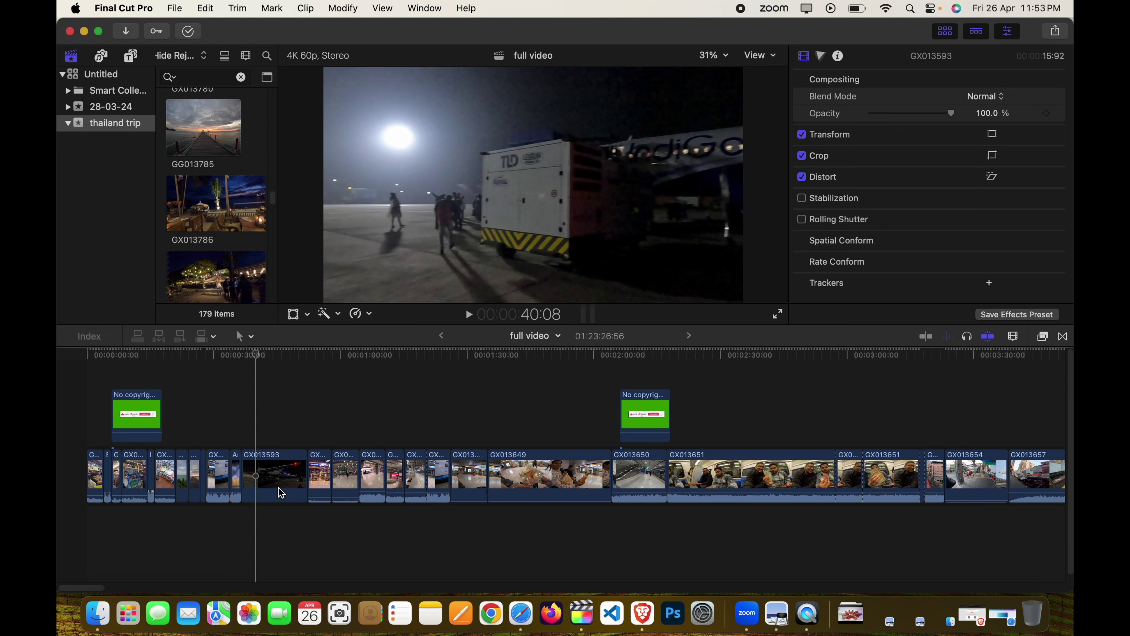
key(super+equal)
key(super+equal)
key(super+equal)
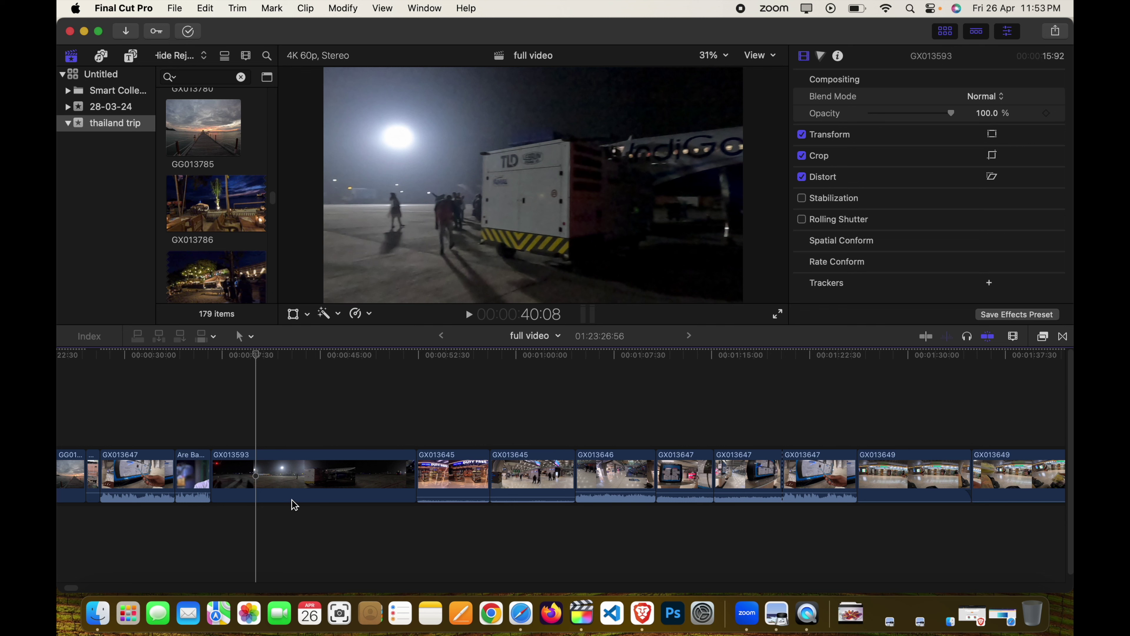
mouse_move(256, 356)
mouse_down()
mouse_move(225, 355)
mouse_move(396, 356)
mouse_up()
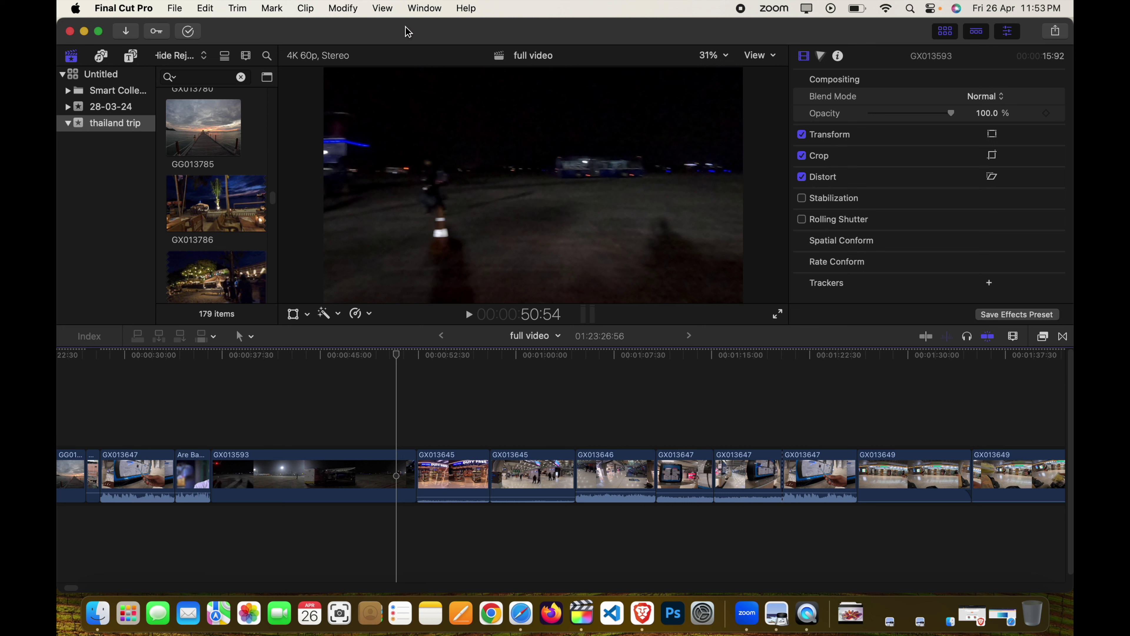
Record a test voiceover take, Untitled-8, raise its volume to 12 dB, then delete it
click(419, 10)
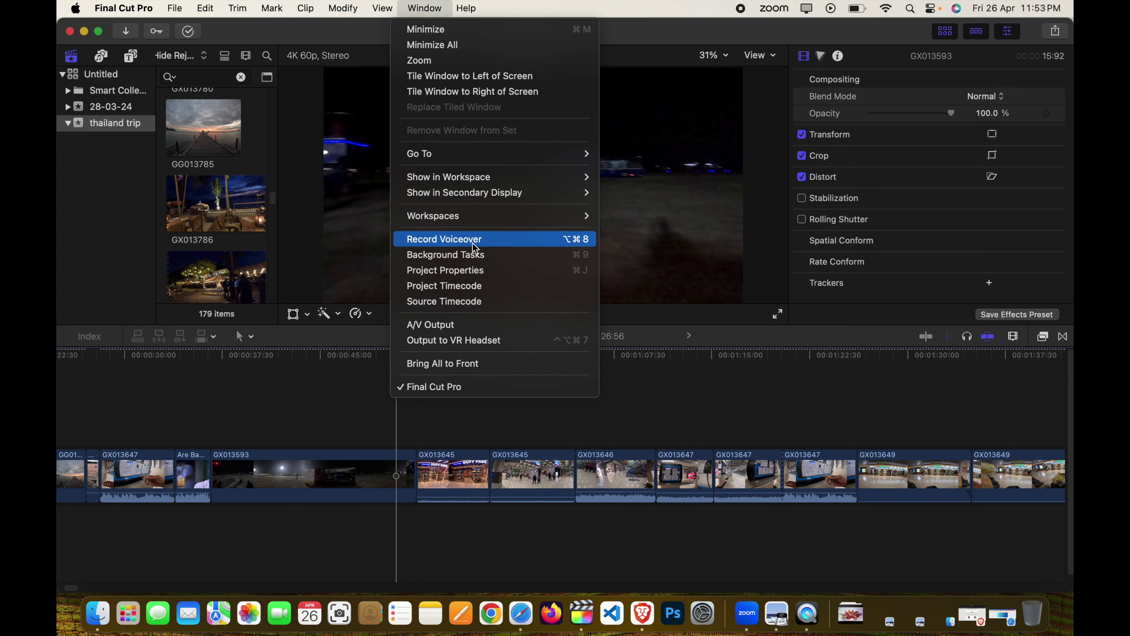
click(553, 244)
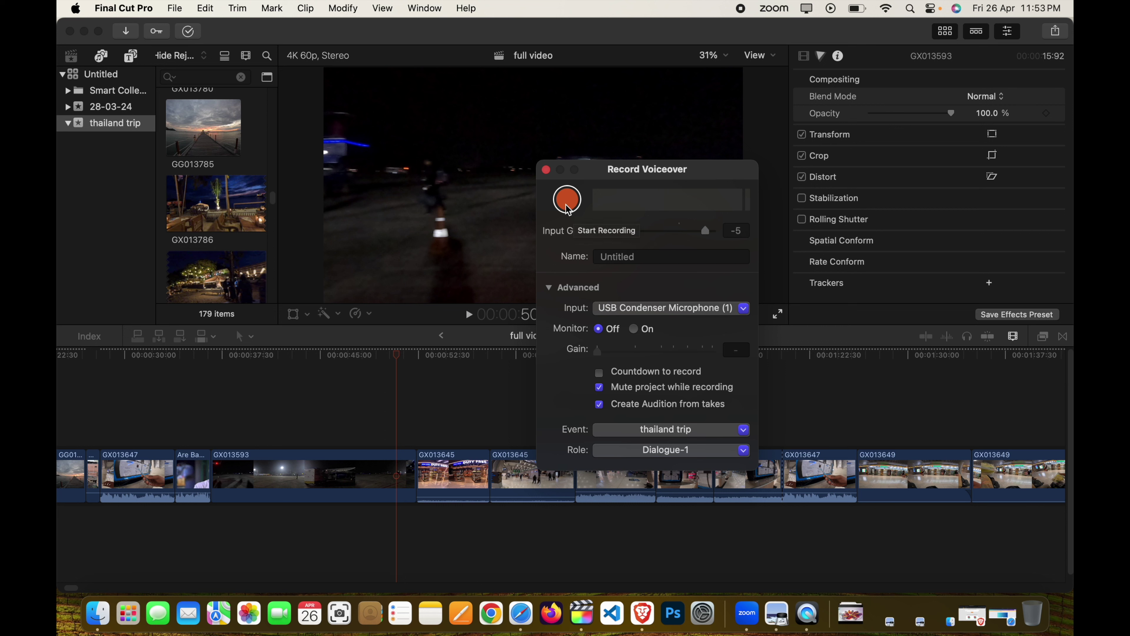
click(567, 200)
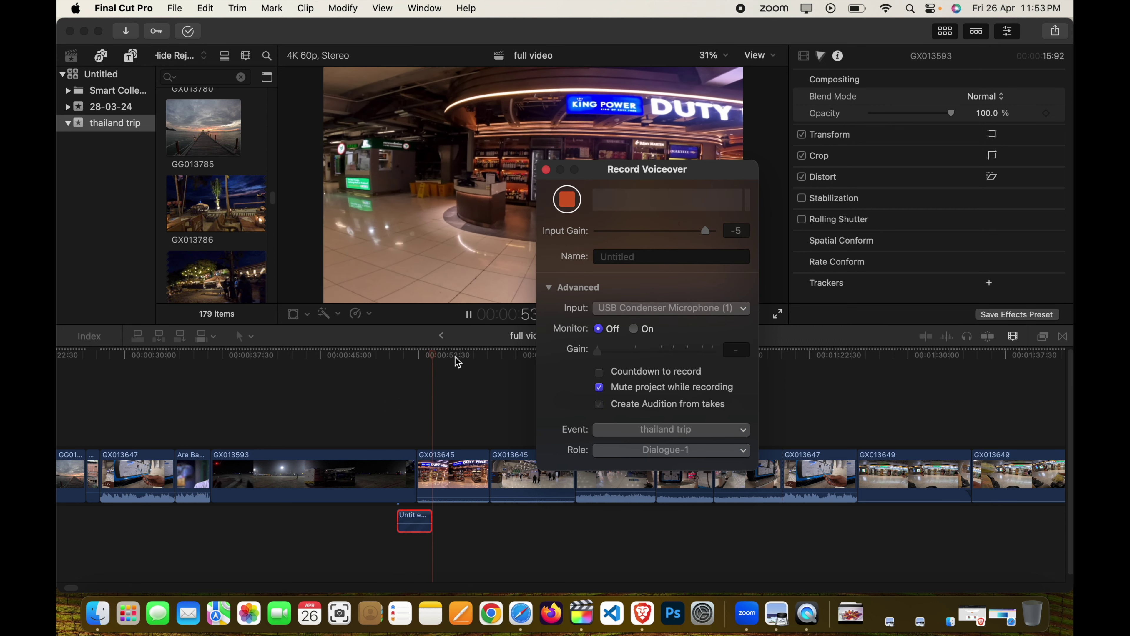
click(568, 203)
mouse_move(421, 522)
mouse_down()
mouse_move(421, 507)
mouse_move(425, 532)
mouse_move(462, 492)
mouse_move(310, 521)
mouse_up()
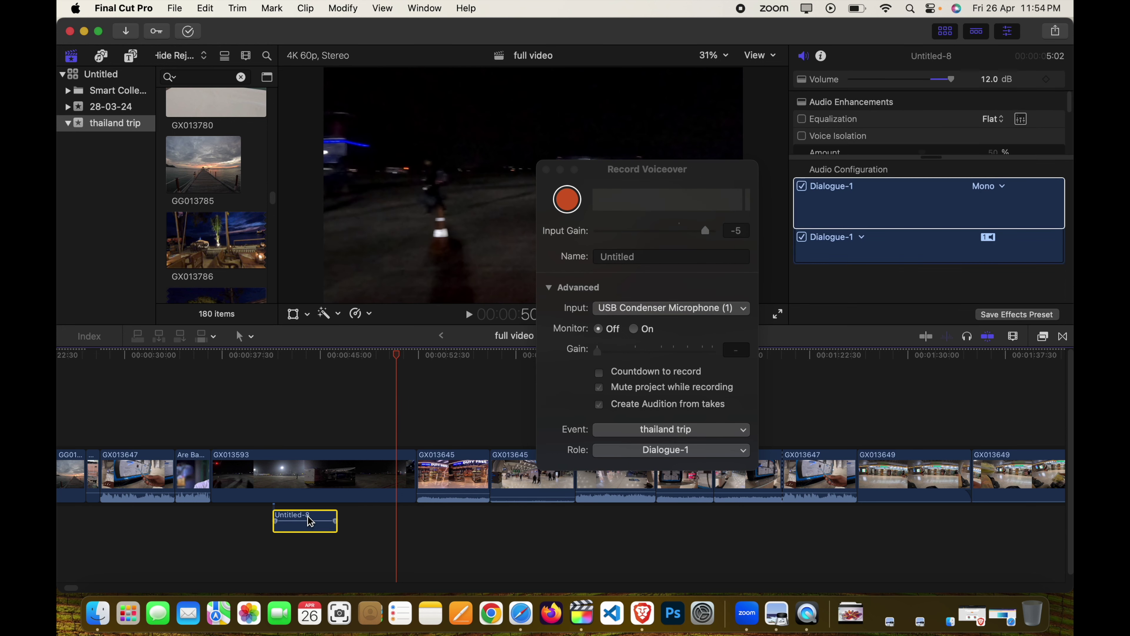
key(Delete)
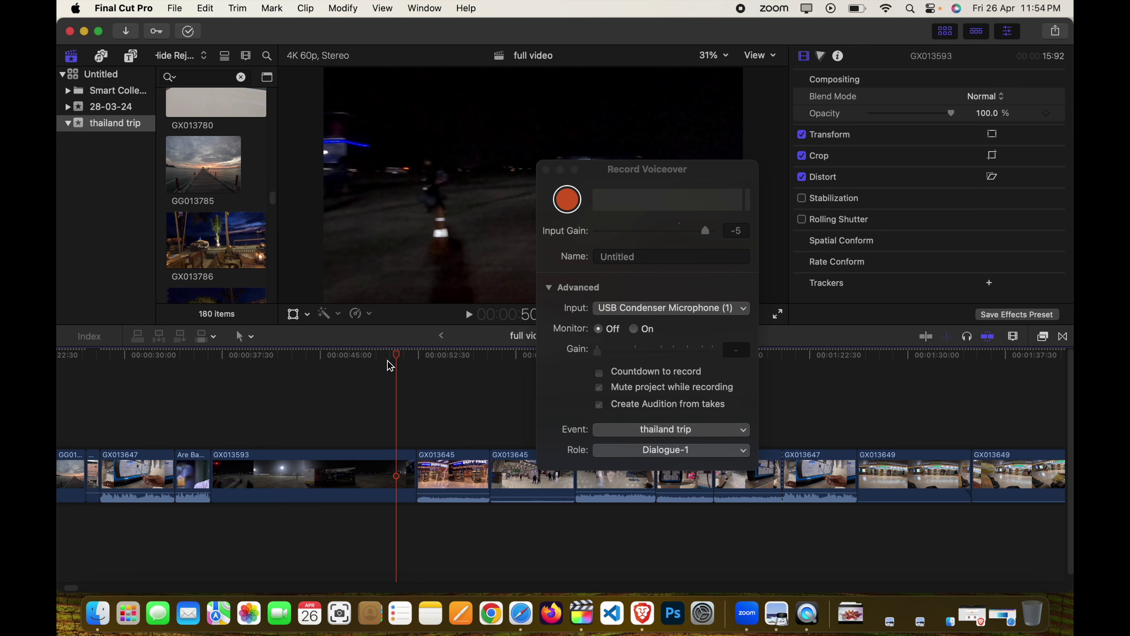
Snap the playhead to the start of GX013593 and close the Record Voiceover window
click(391, 356)
click(212, 362)
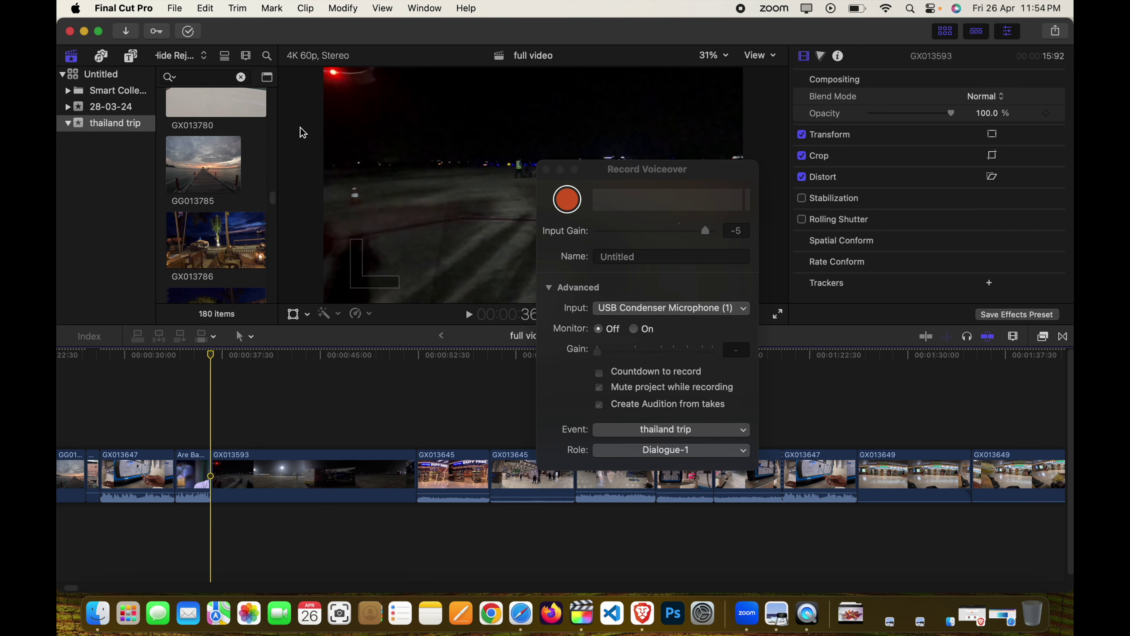
click(413, 9)
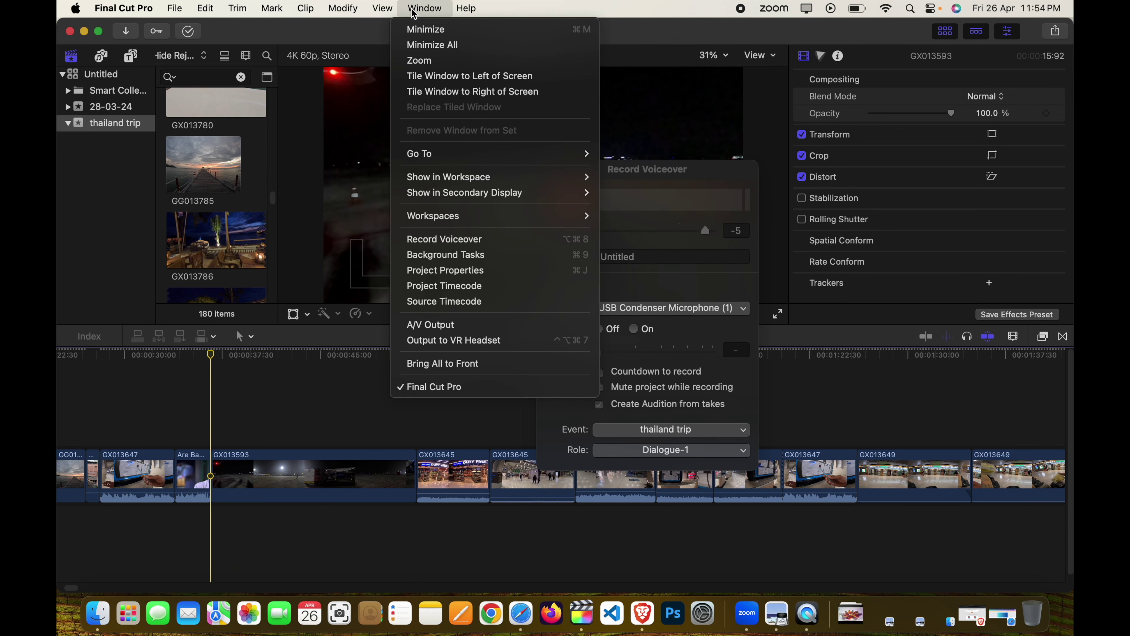
click(698, 186)
click(548, 171)
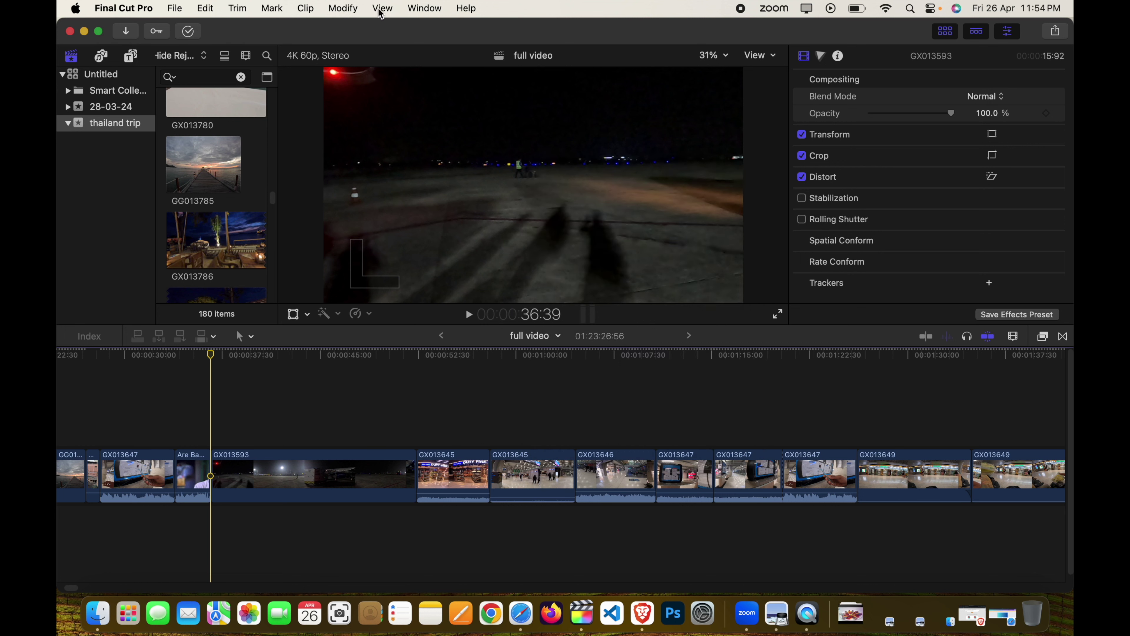
click(420, 9)
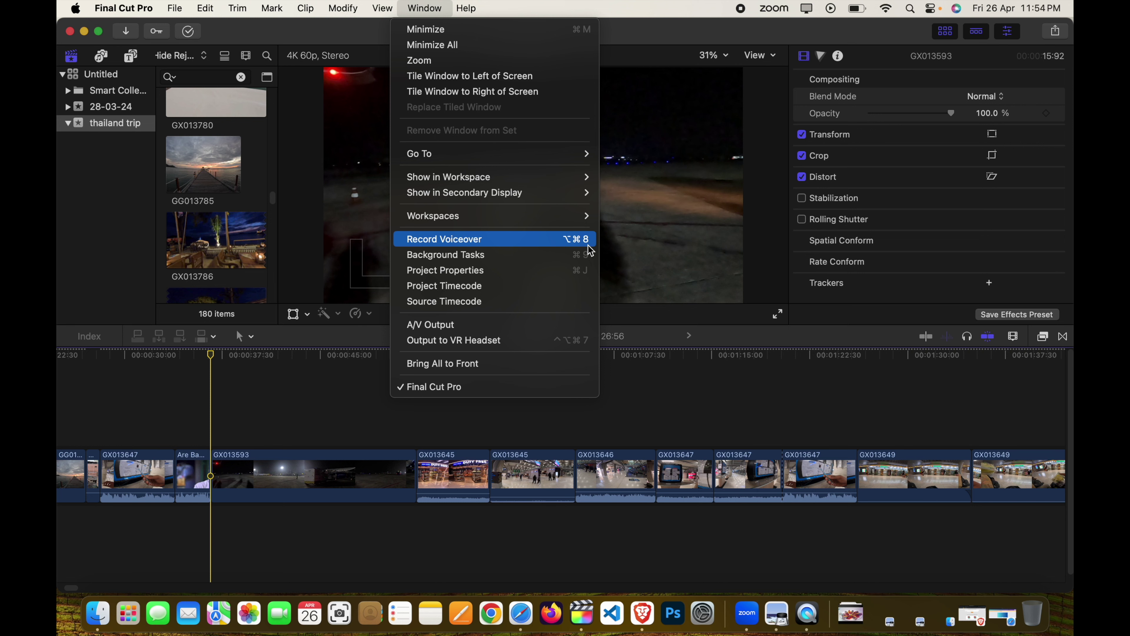
key(alt)
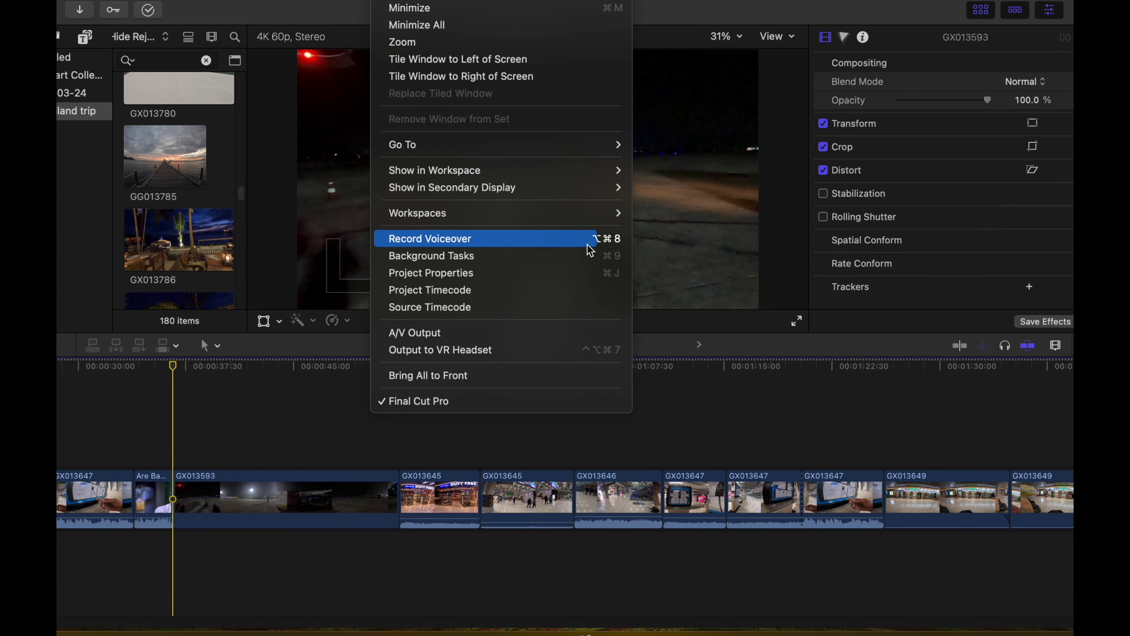
Reopen Record Voiceover and record the Untitled-9 take at the start of GX013593
click(615, 239)
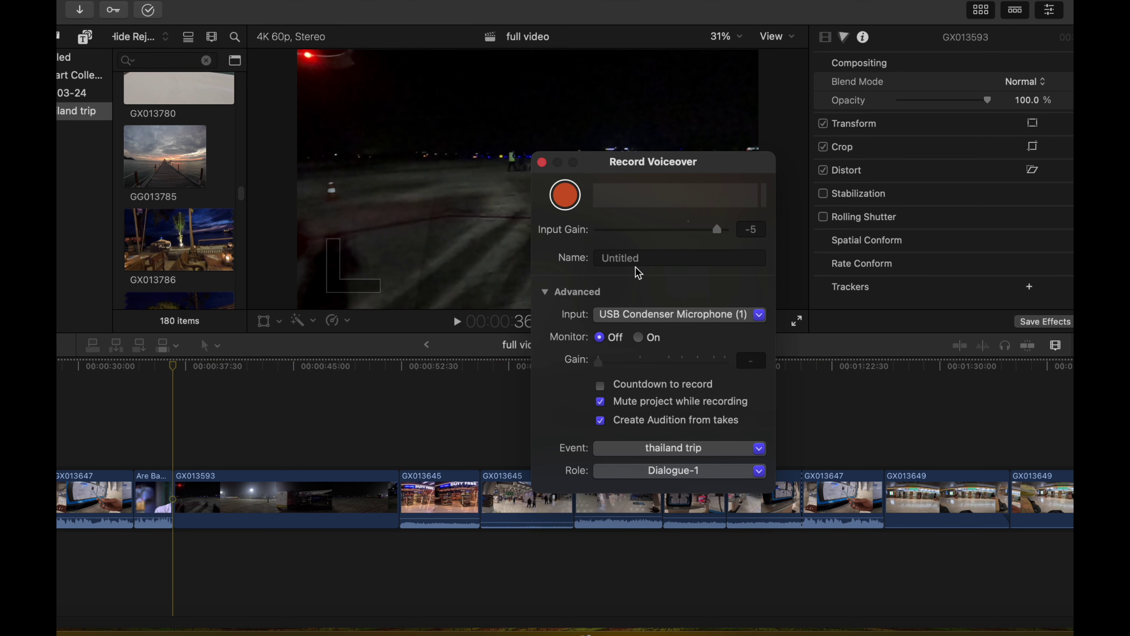
click(575, 207)
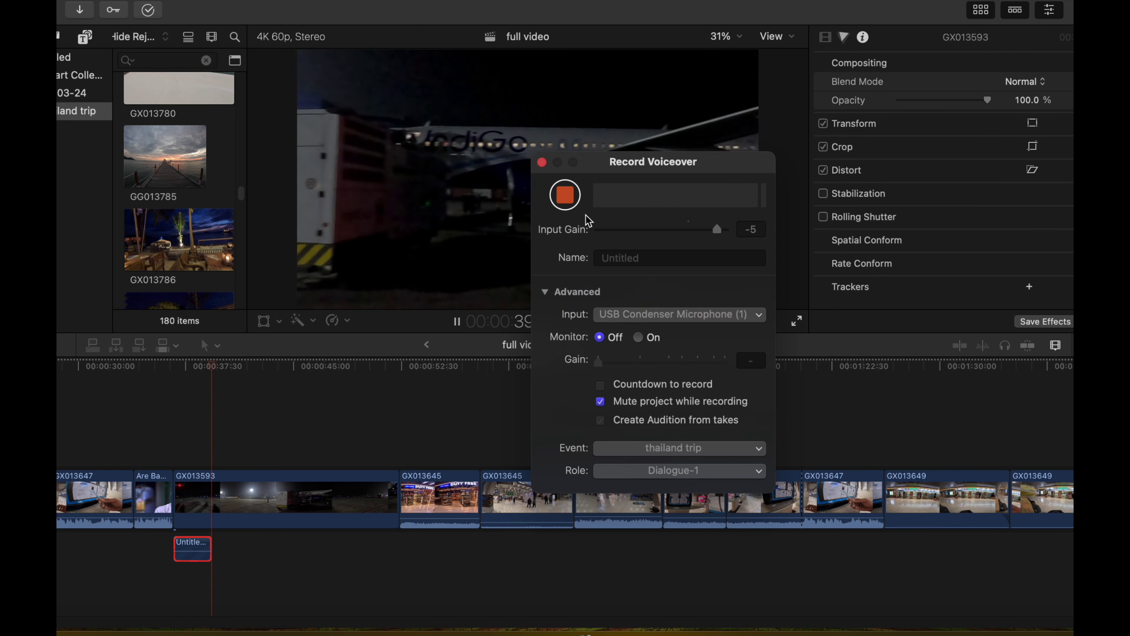
click(570, 204)
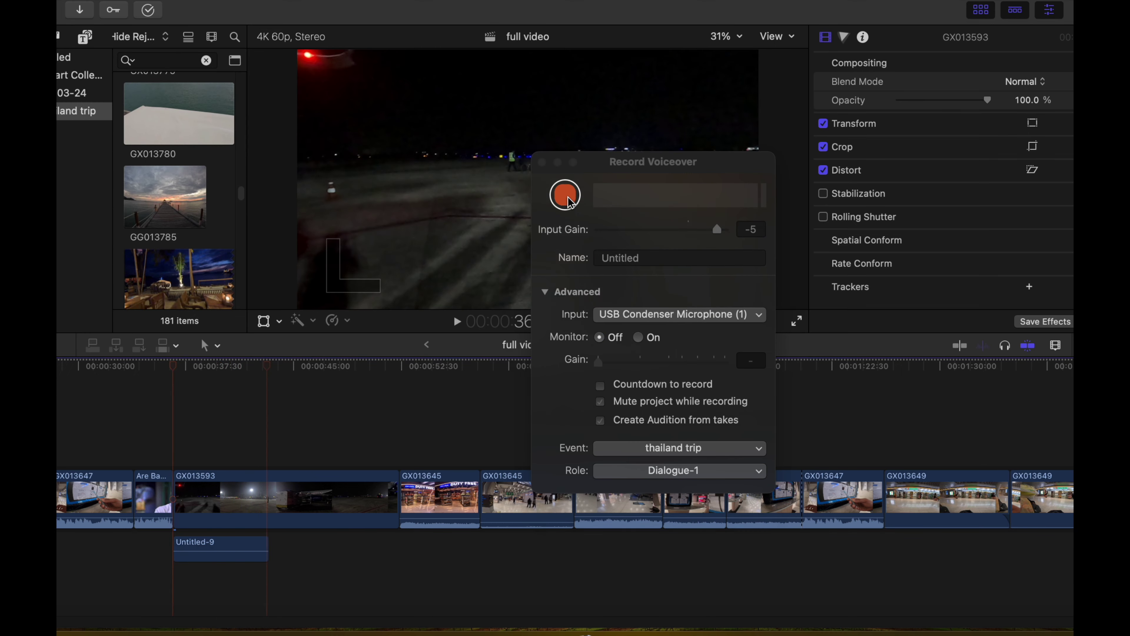
click(83, 6)
mouse_move(240, 9)
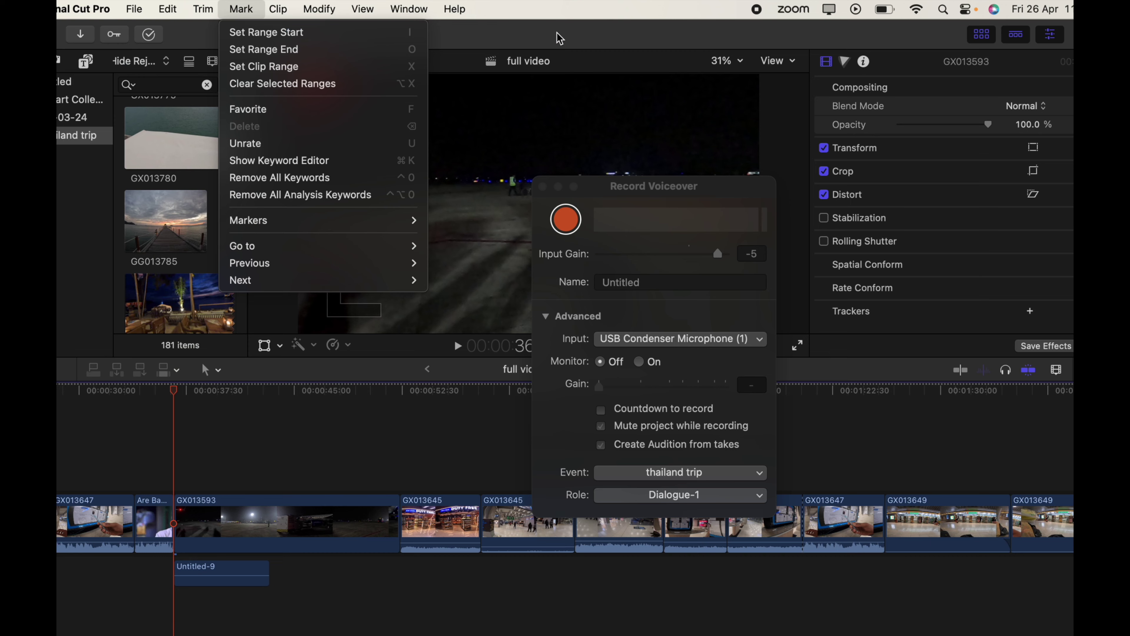
click(424, 20)
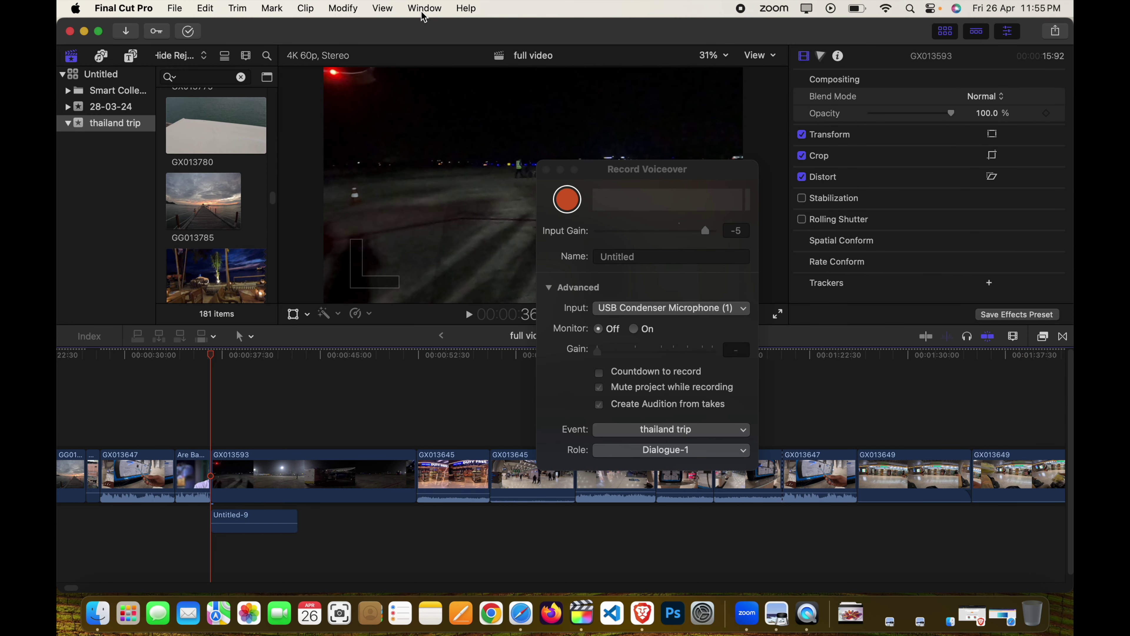
click(424, 9)
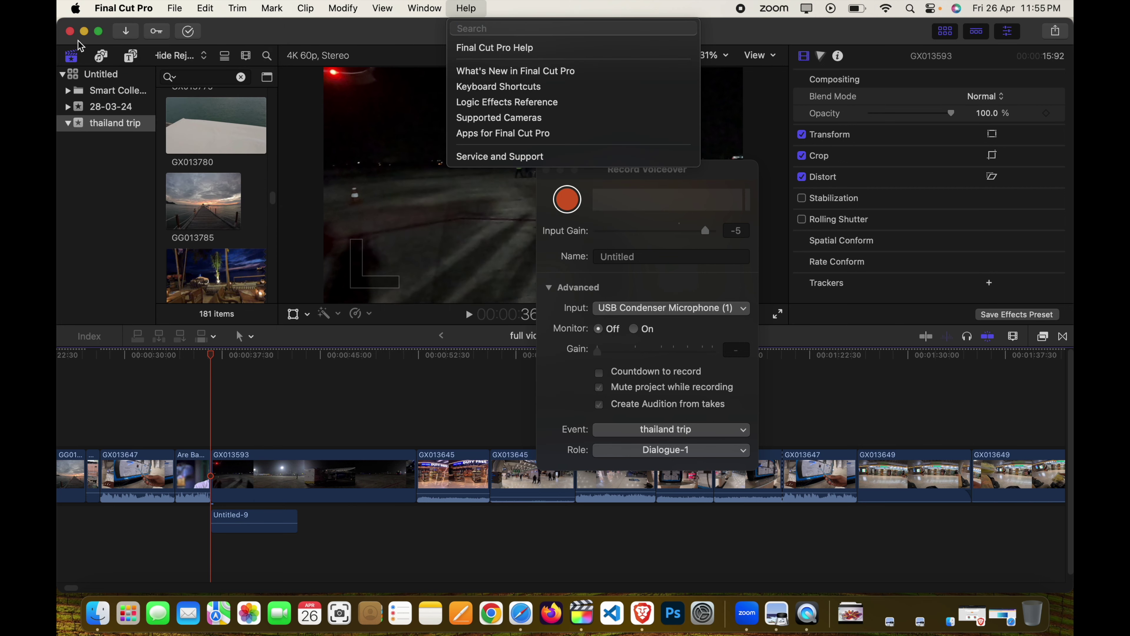
Enable Final Cut Pro under Privacy & Security > Microphone, then quit and relaunch Final Cut Pro
click(84, 31)
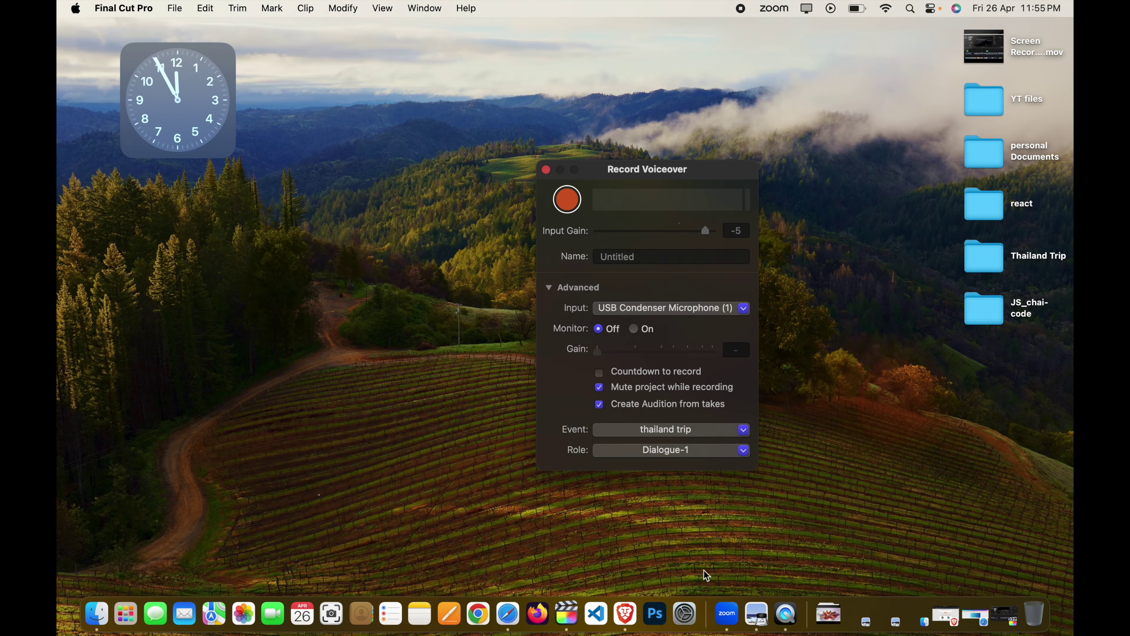
click(684, 613)
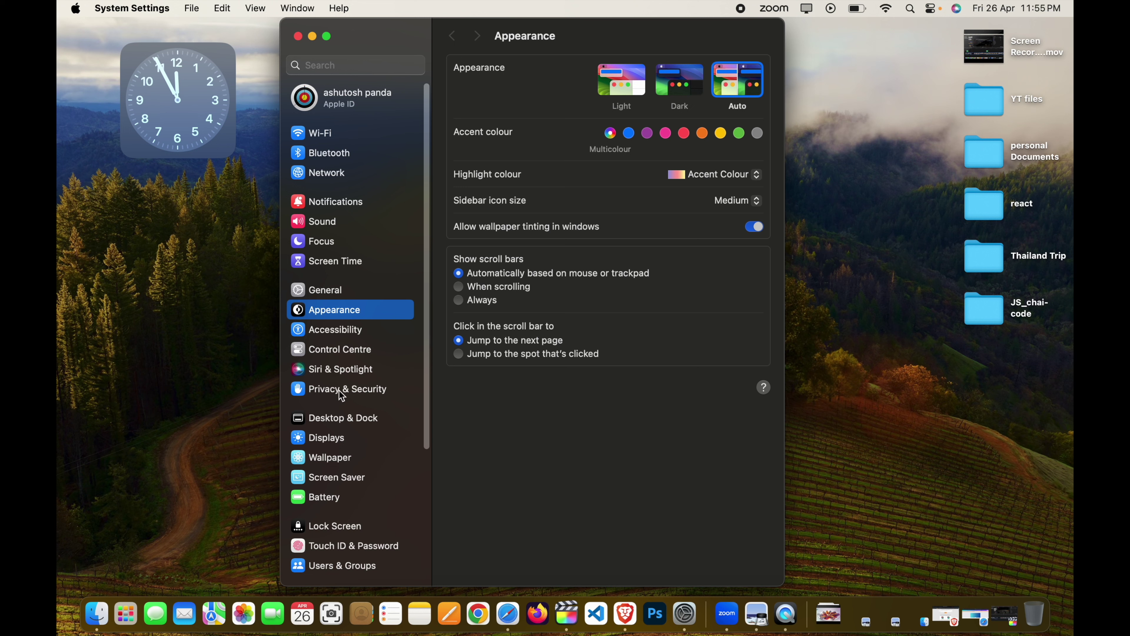
click(329, 391)
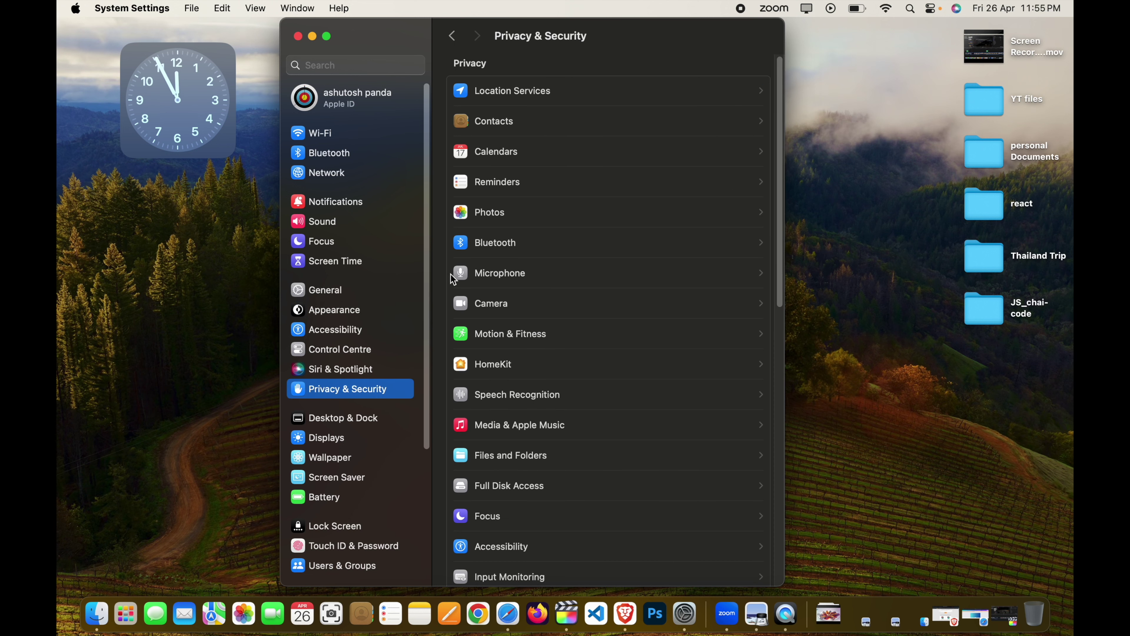
click(537, 274)
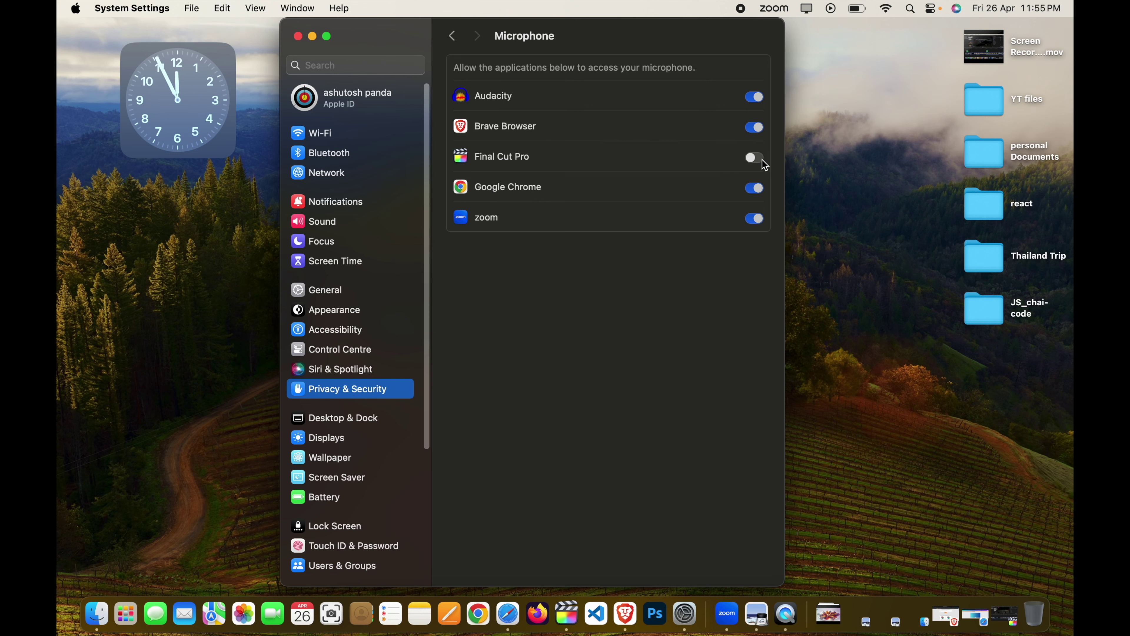
click(761, 159)
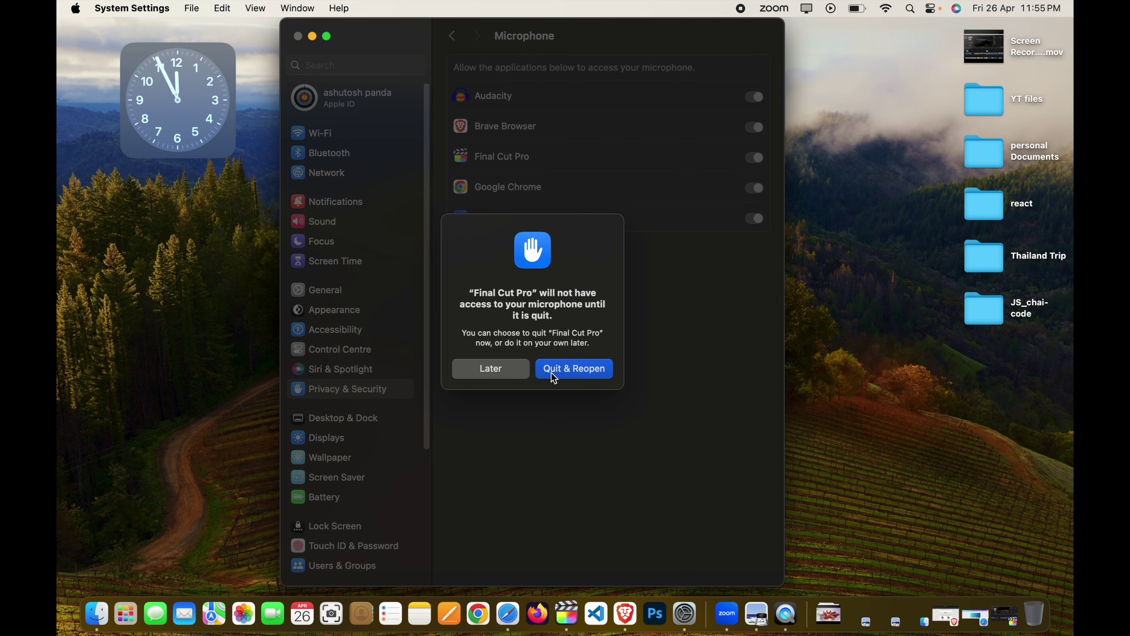
click(567, 375)
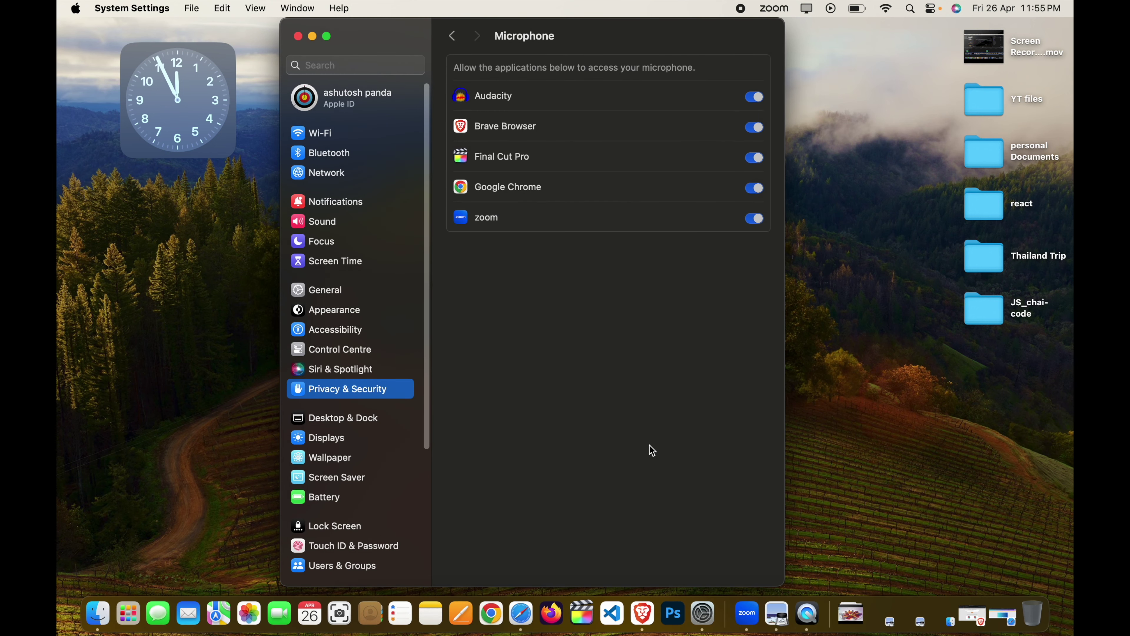
click(590, 613)
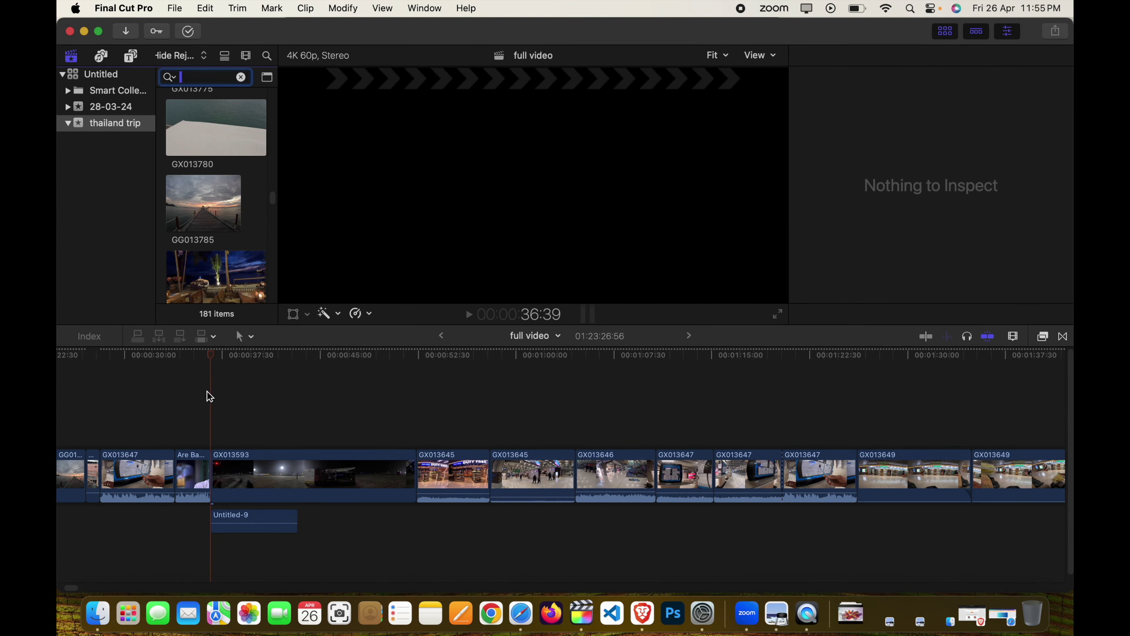
Move the playhead to 43:18 and open Record Voiceover using USB Condenser Microphone Mono - Channel 1
drag(211, 359, 297, 359)
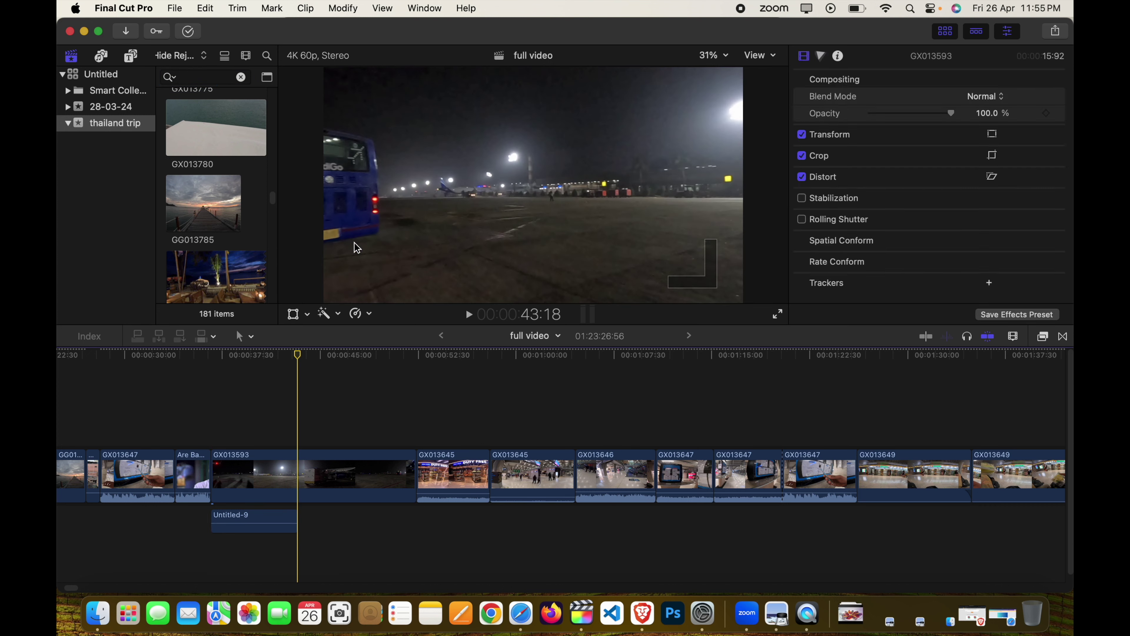
click(424, 9)
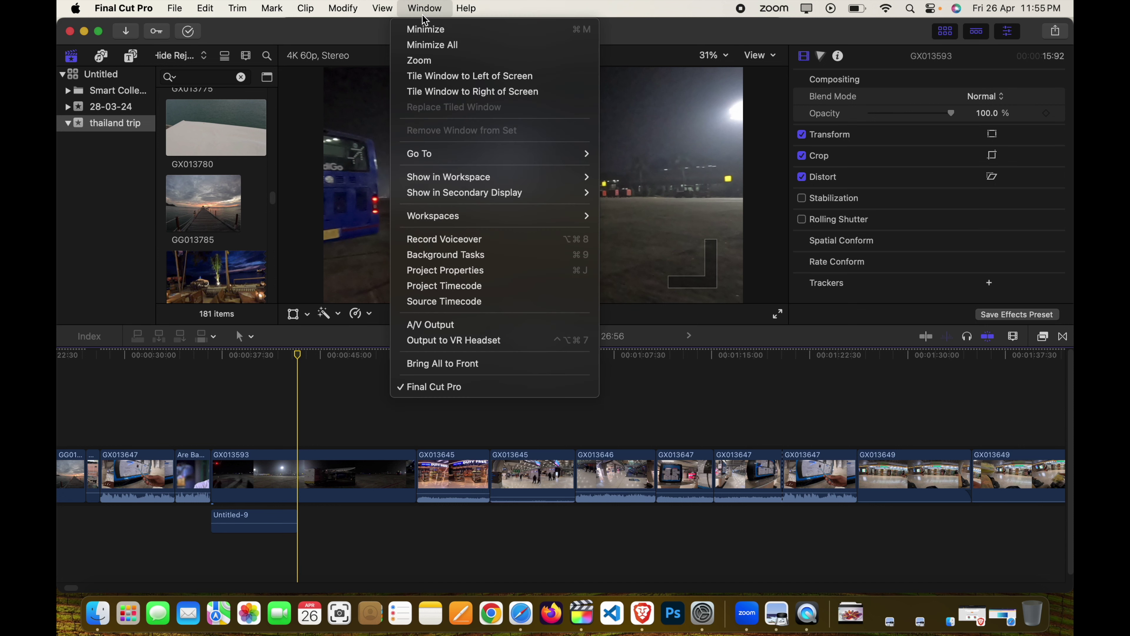
click(453, 249)
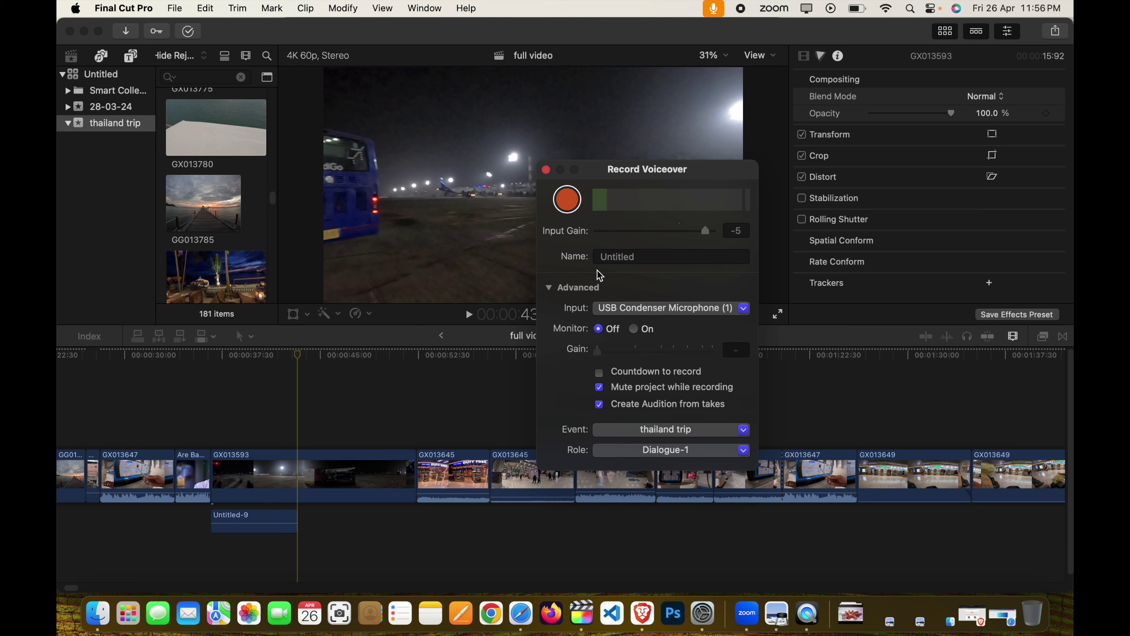
click(624, 310)
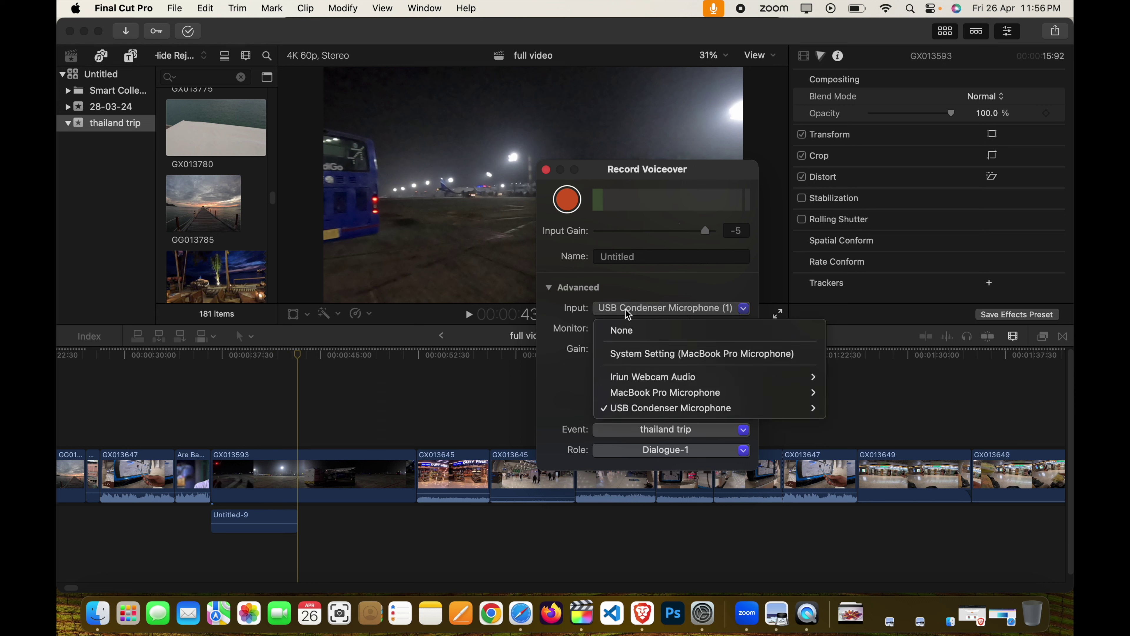
mouse_move(646, 384)
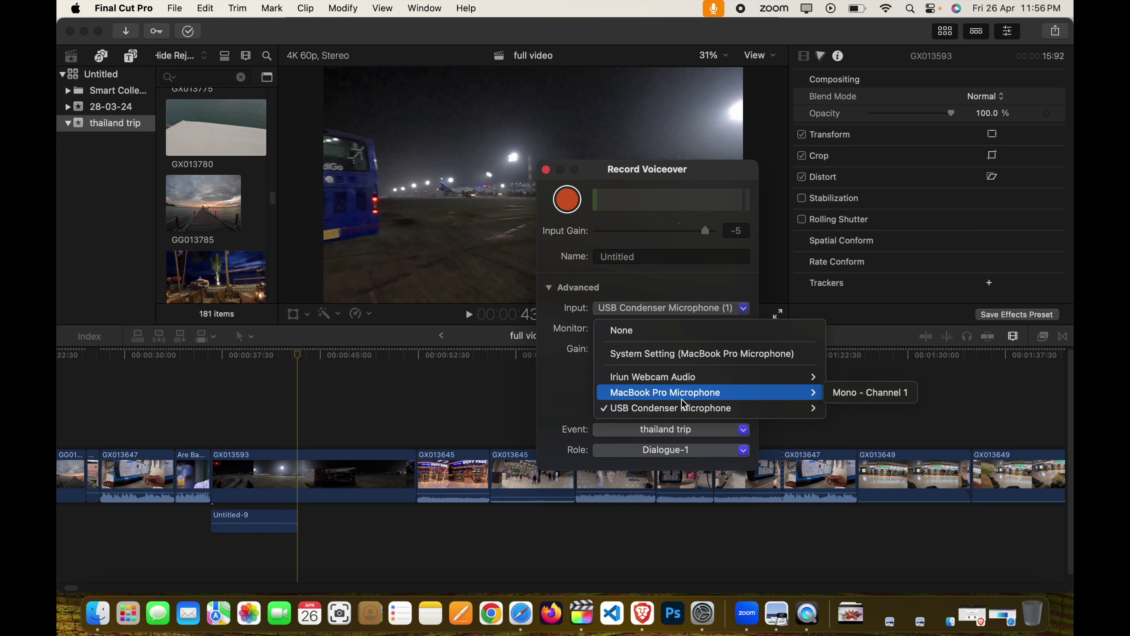
mouse_move(672, 409)
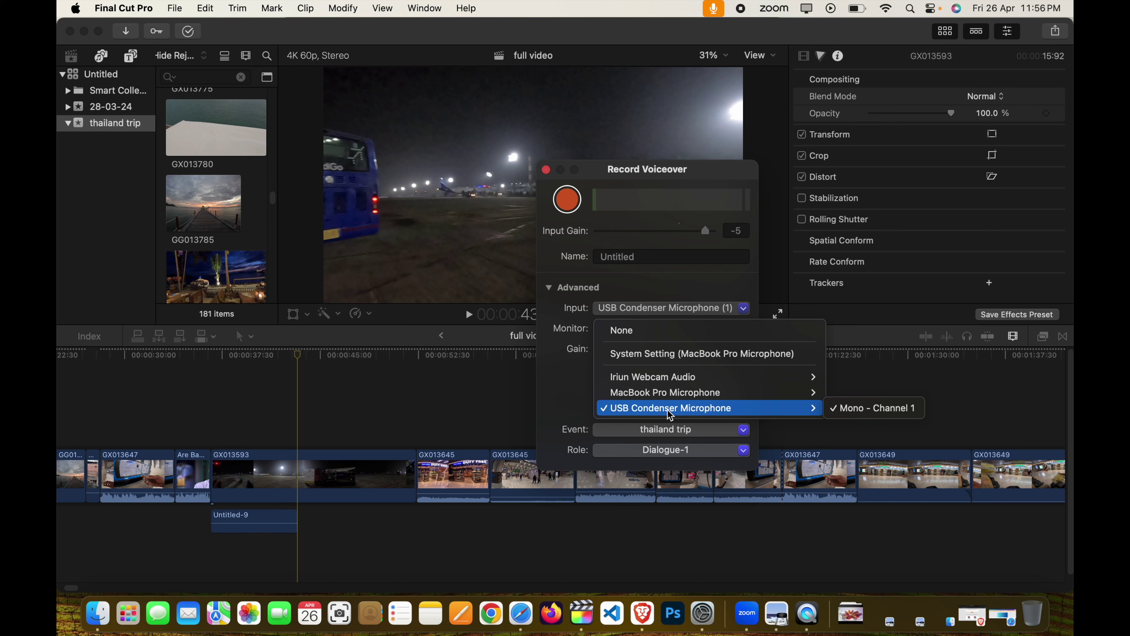
click(856, 407)
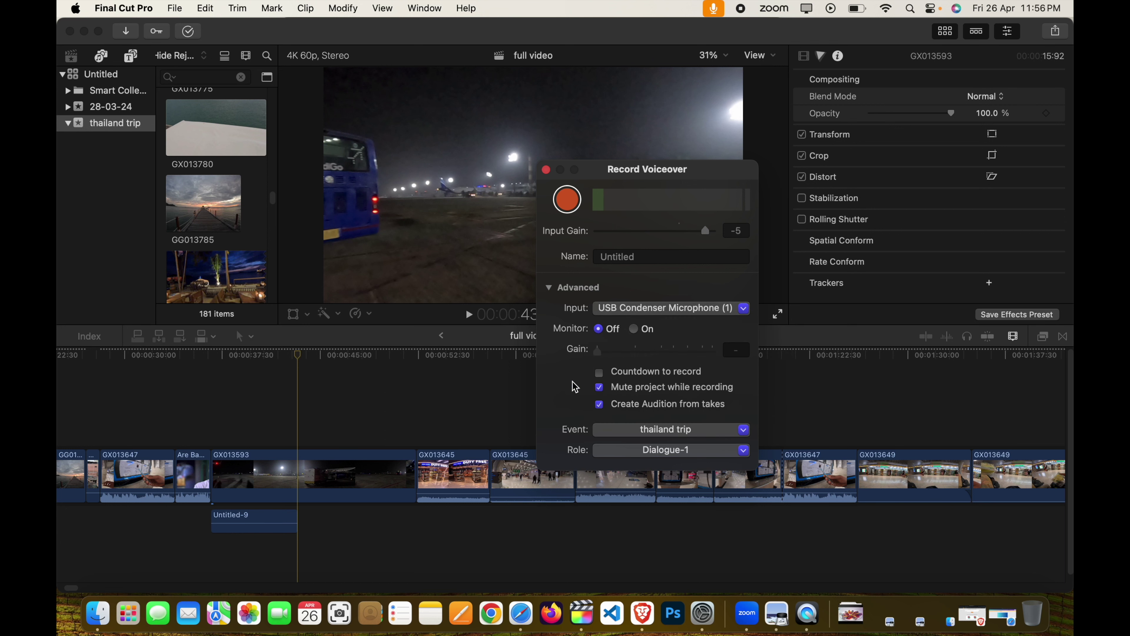
Record the Untitled-10 take with countdown and take auditions enabled, then turn the countdown off
click(600, 373)
click(599, 404)
click(571, 207)
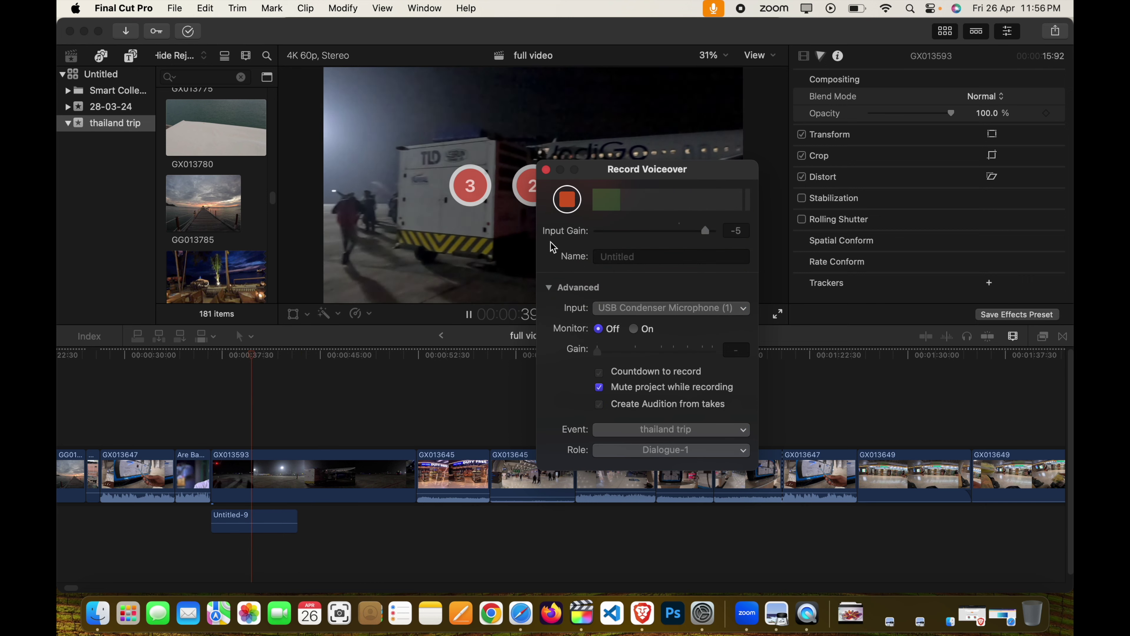
drag(619, 174, 673, 175)
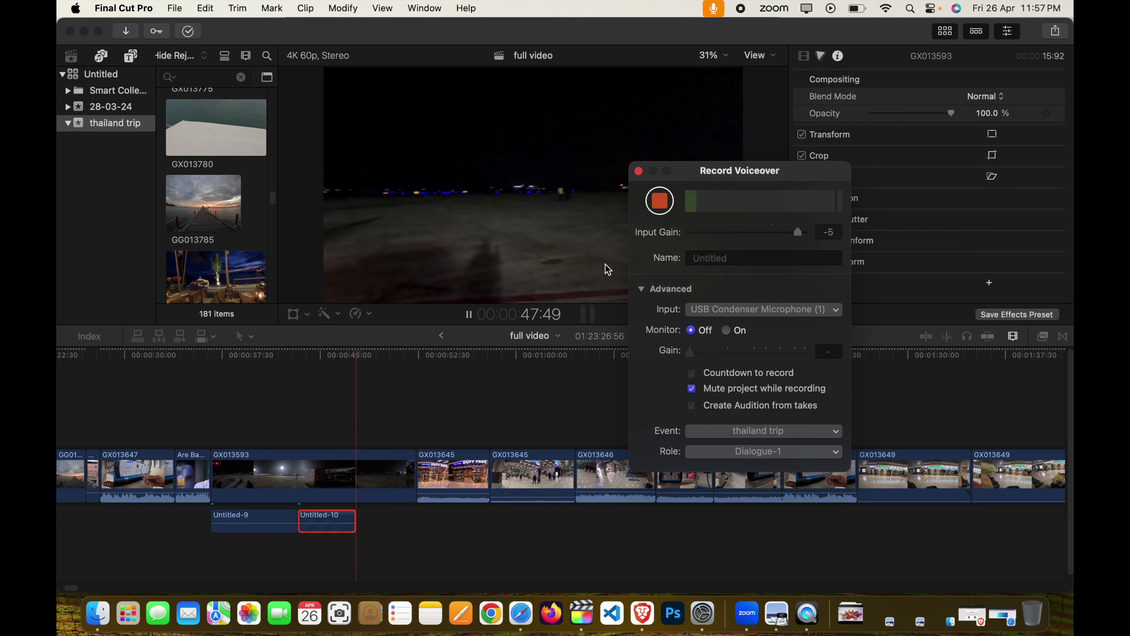
click(663, 203)
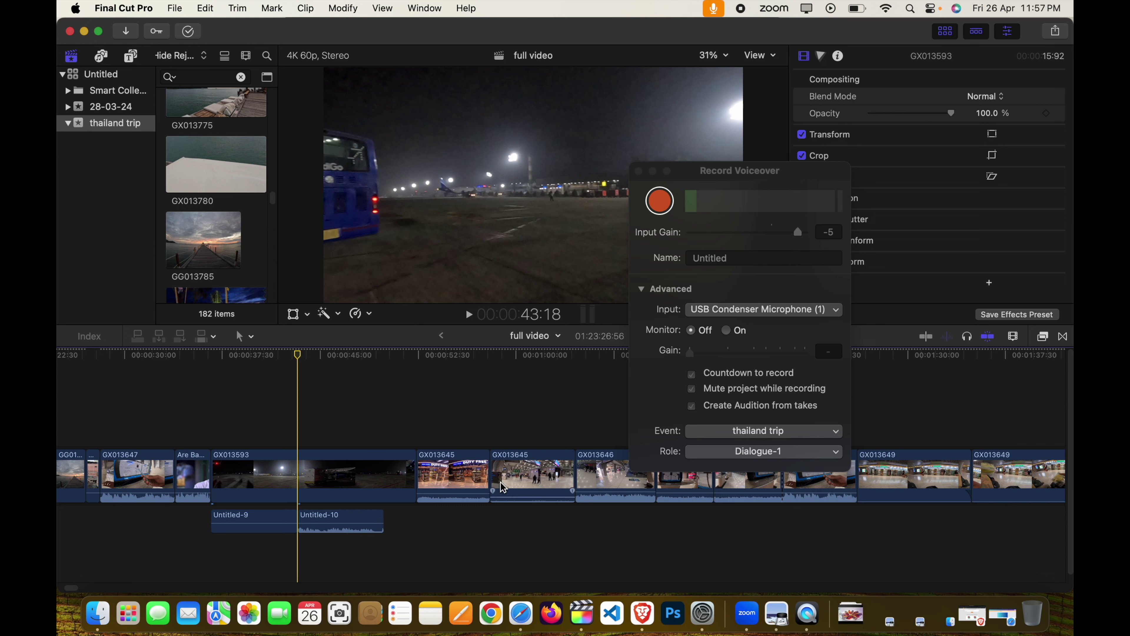
click(693, 376)
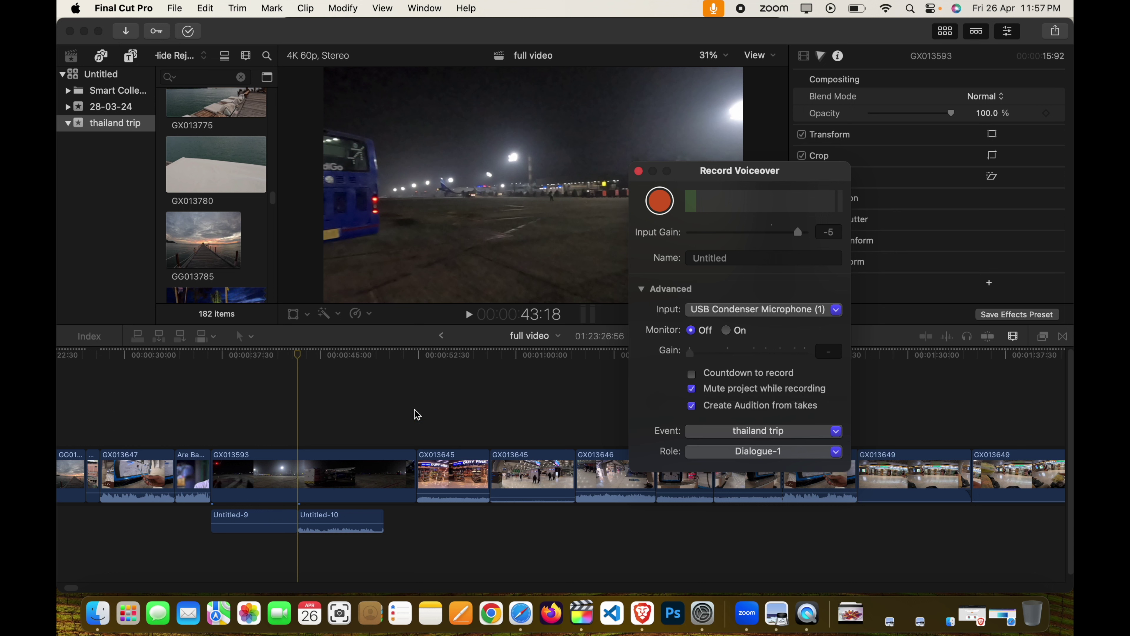
click(302, 363)
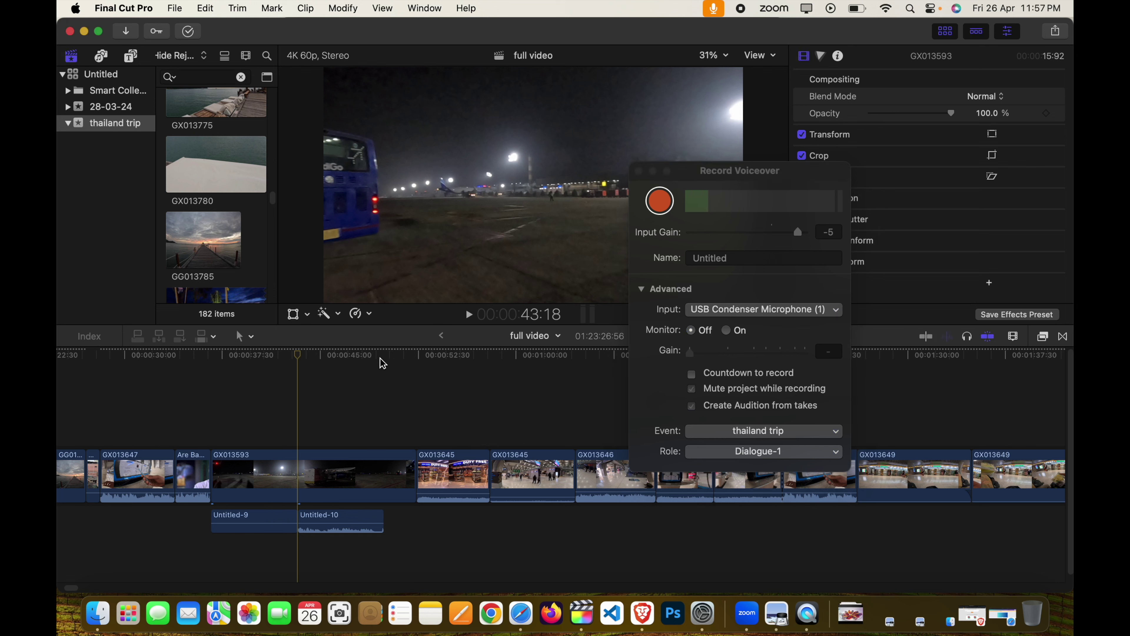
Preview footage around the playhead, jump to the next edit point, and clear the default take name
click(419, 356)
key(shift+slash)
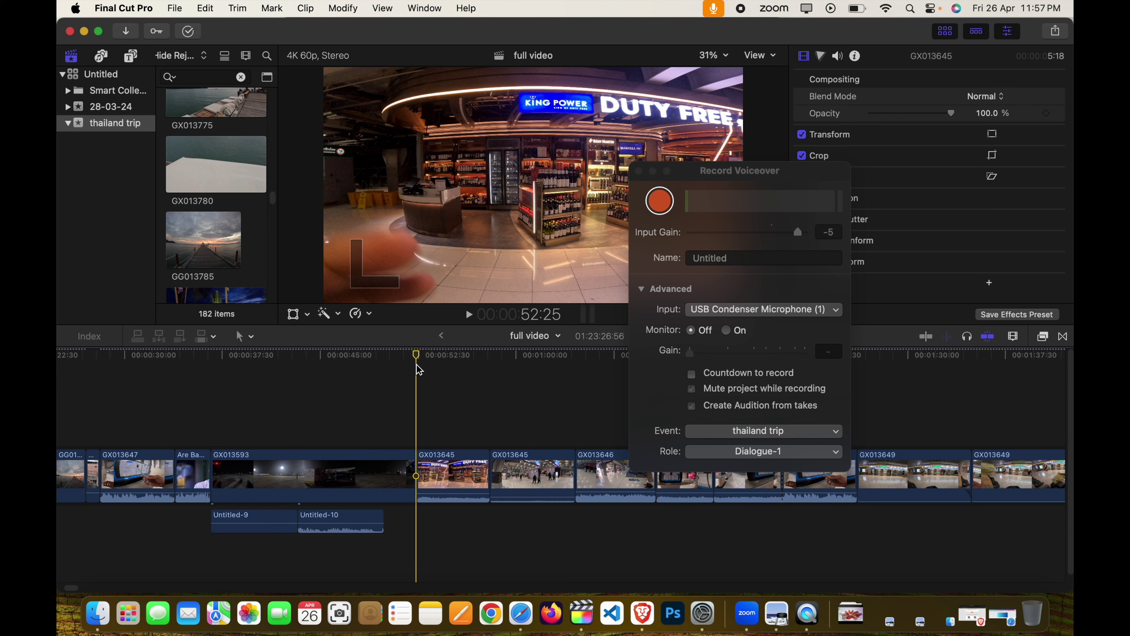
key(Down)
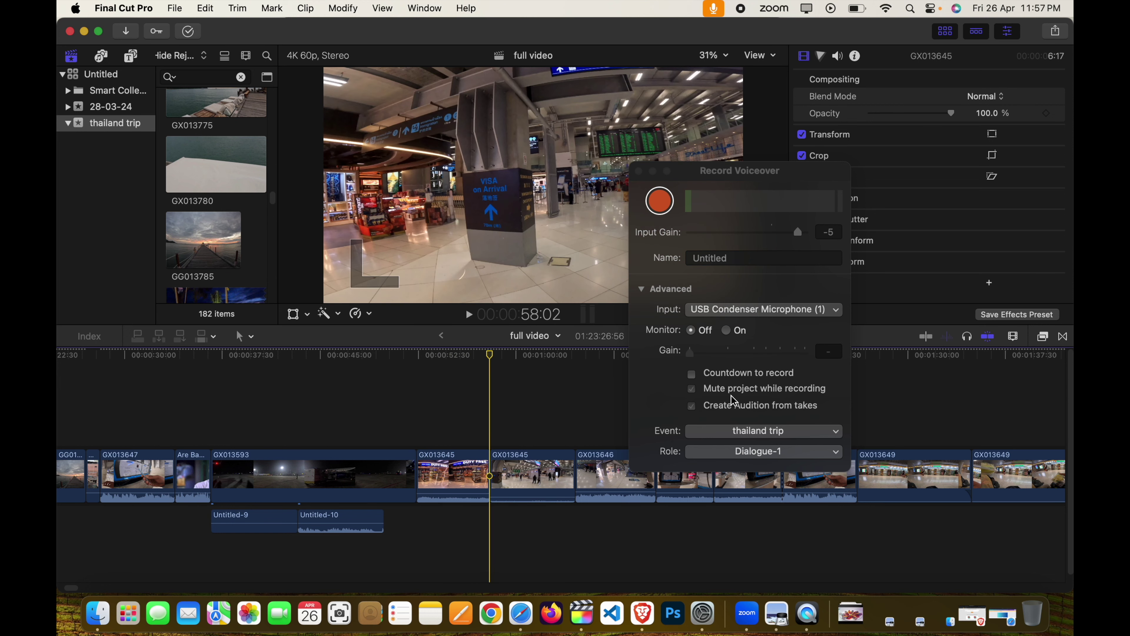
click(768, 394)
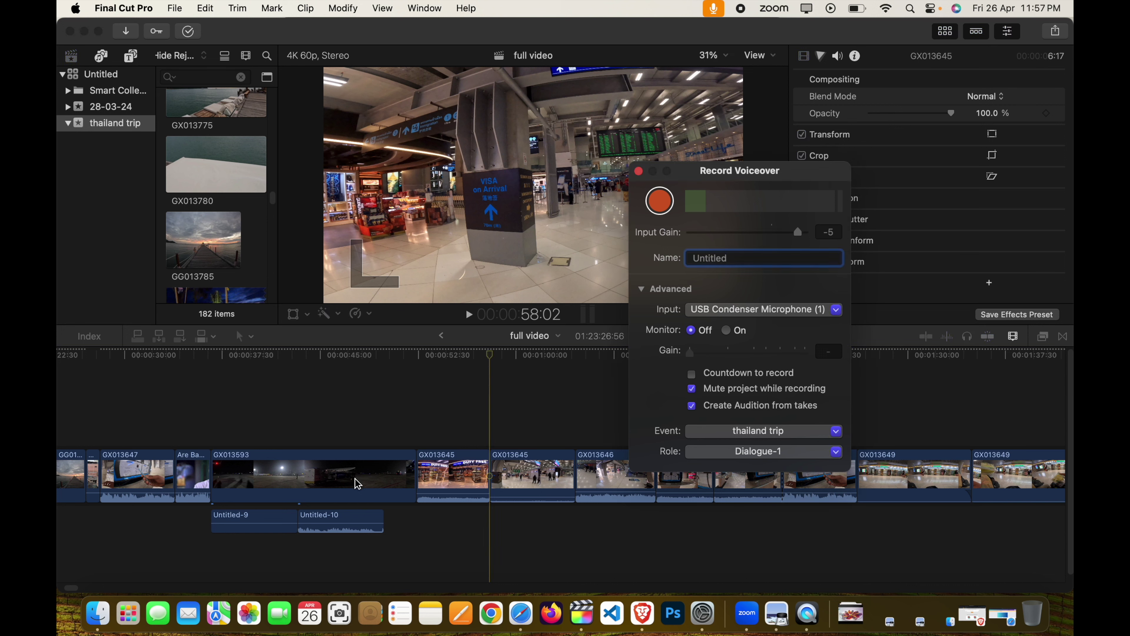
double_click(735, 259)
key(BackSpace)
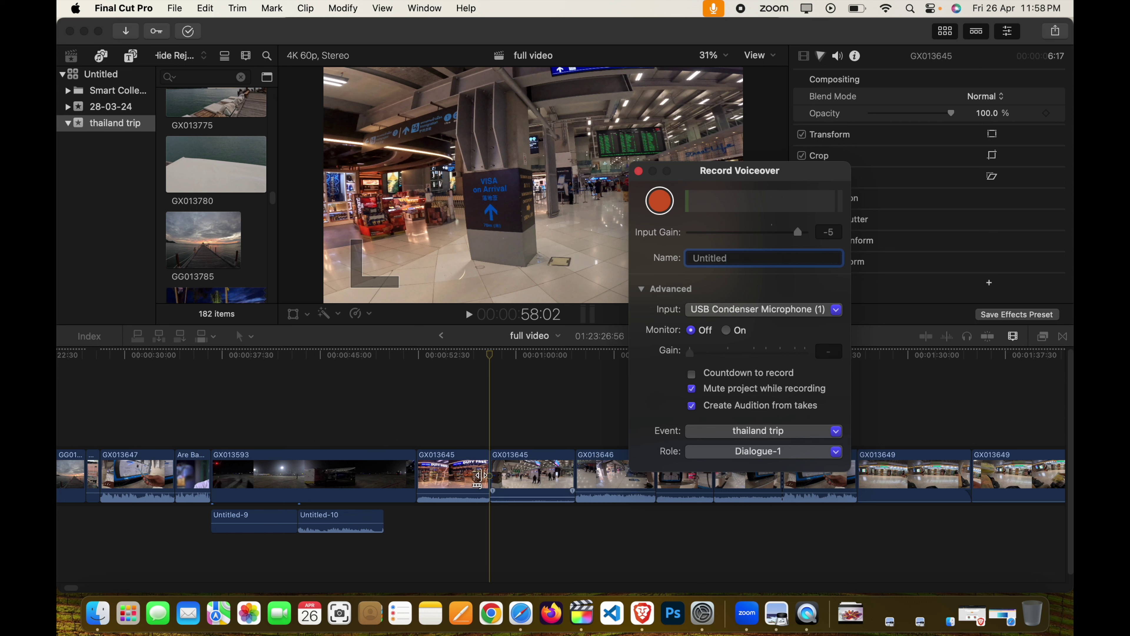
click(267, 358)
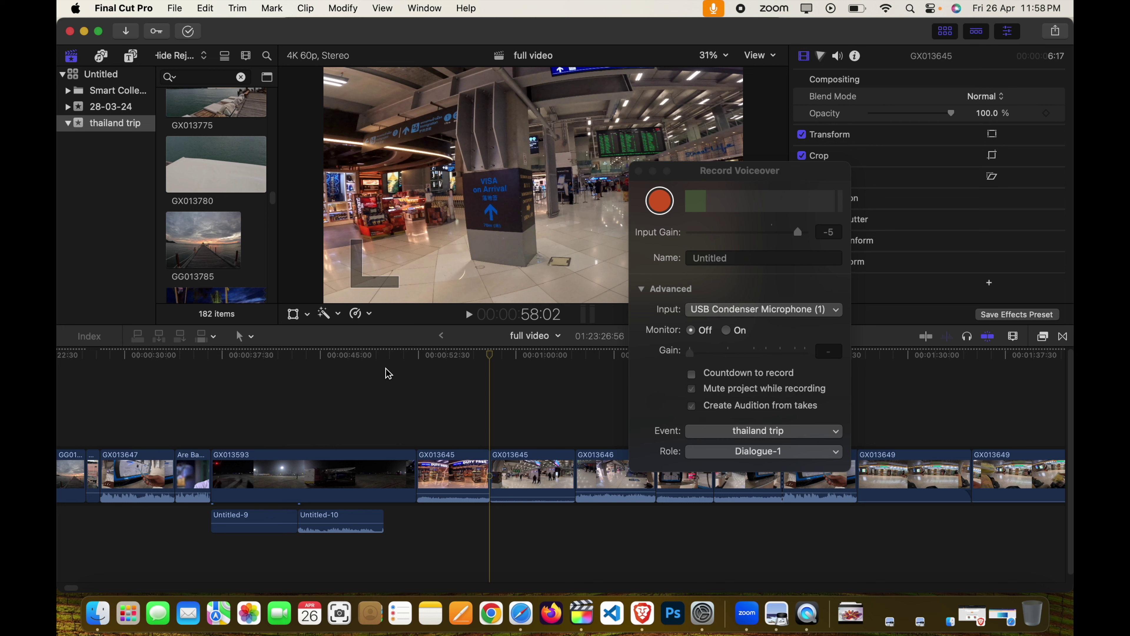
Park the playhead at 44:53, keeping the thailand trip event and Dialogue-1 role for recording
click(318, 366)
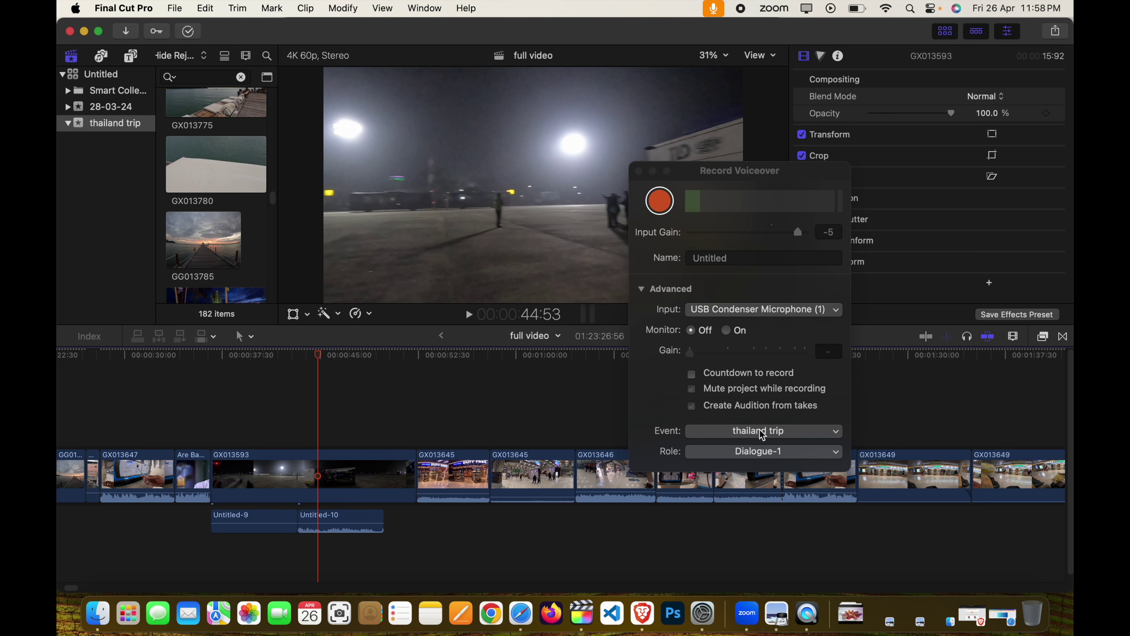
click(780, 431)
click(781, 436)
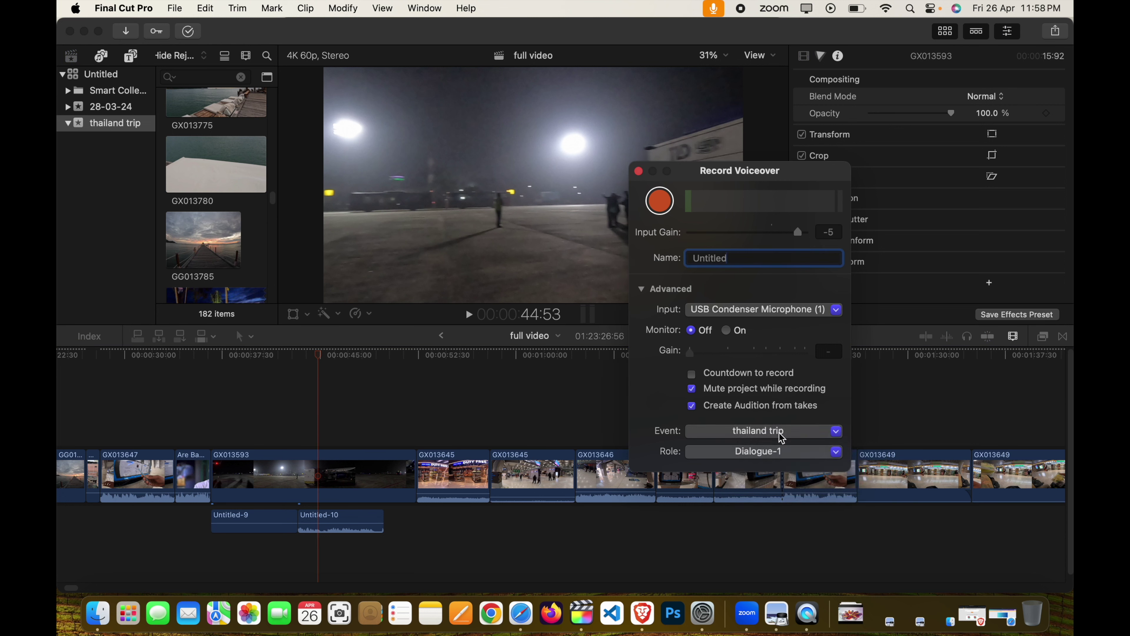
click(744, 452)
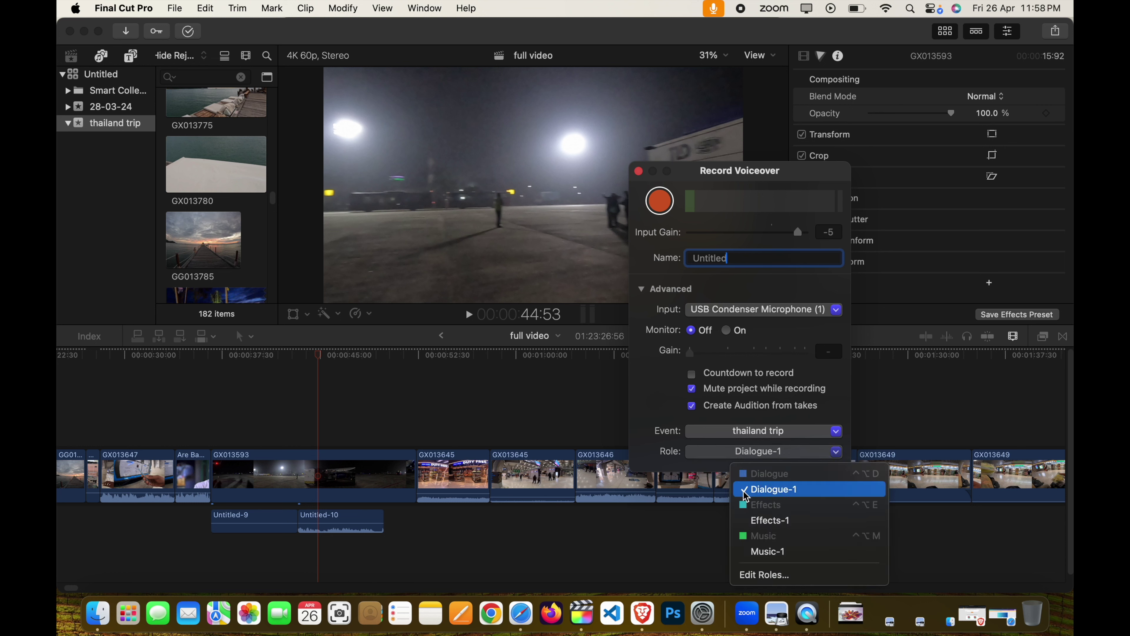
click(714, 457)
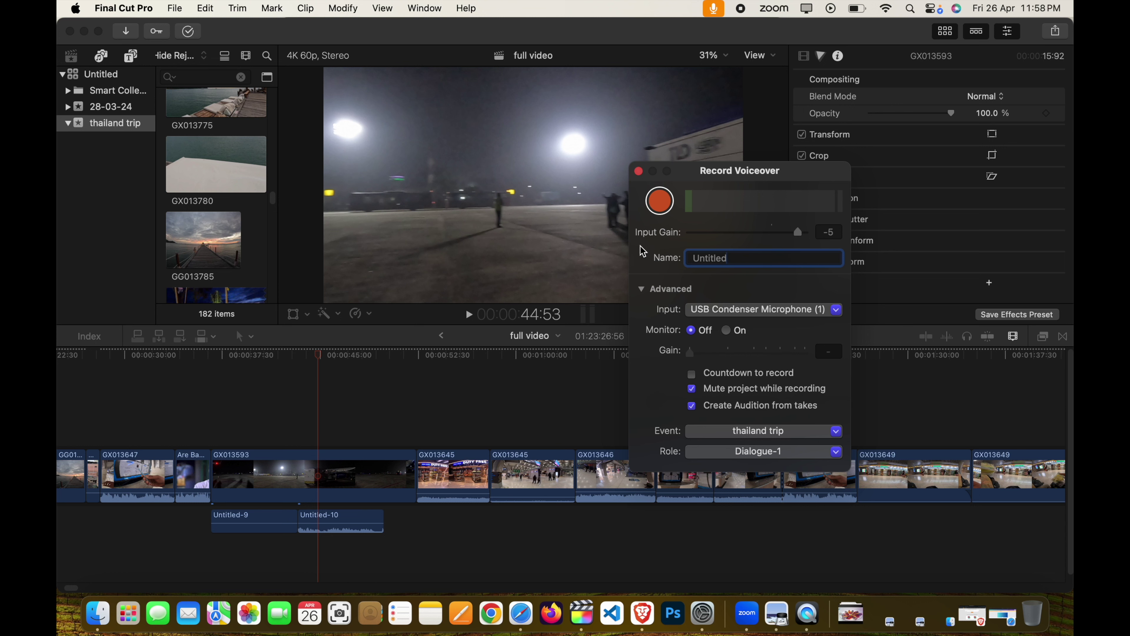